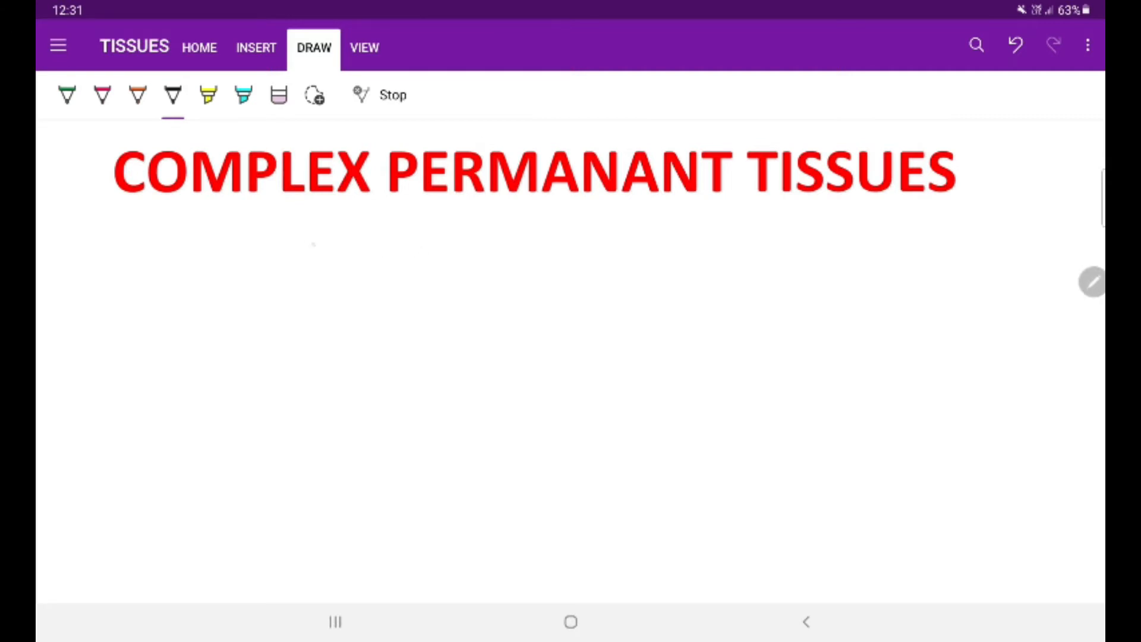
# Handwrite 'More than one type of cell' then 'Common origin' linked by downward arrows.
pyautogui.moveTo(303, 230)
pyautogui.mouseDown()
pyautogui.moveTo(307, 262)
pyautogui.moveTo(372, 255)
pyautogui.moveTo(691, 268)
pyautogui.moveTo(764, 251)
pyautogui.mouseUp()
pyautogui.moveTo(544, 272); pyautogui.dragTo(542, 303)
pyautogui.moveTo(454, 316)
pyautogui.mouseDown()
pyautogui.moveTo(445, 338)
pyautogui.moveTo(711, 329)
pyautogui.mouseUp()
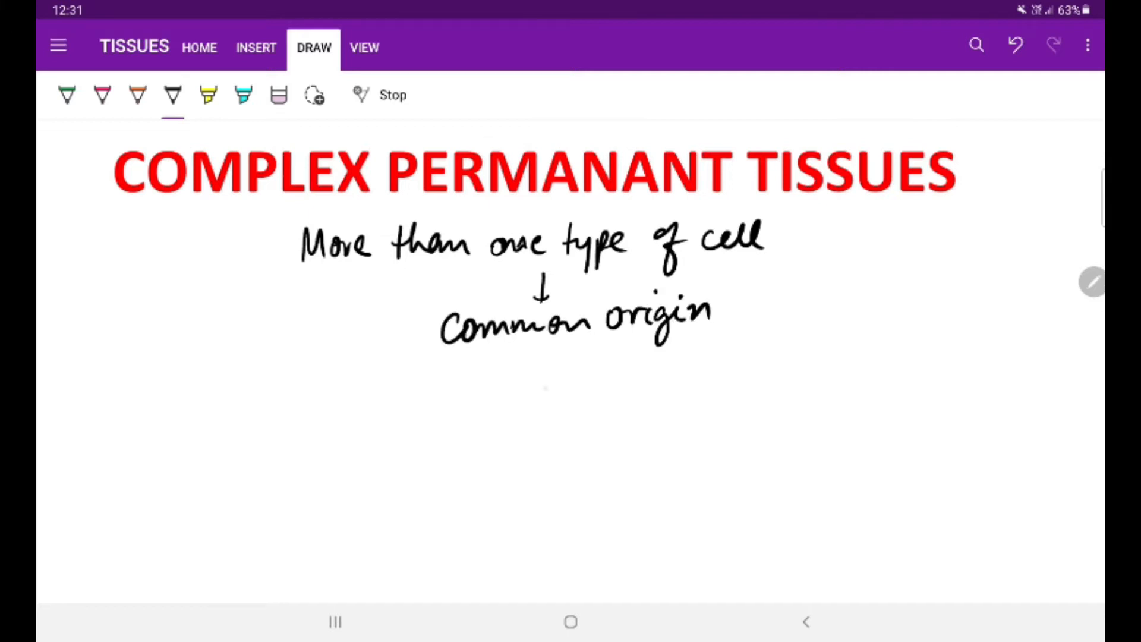
pyautogui.moveTo(552, 347); pyautogui.dragTo(551, 390)
# Add the third line 'perform specific function' after the next downward arrow.
pyautogui.moveTo(468, 410)
pyautogui.mouseDown()
pyautogui.moveTo(477, 447)
pyautogui.moveTo(579, 433)
pyautogui.moveTo(624, 451)
pyautogui.moveTo(651, 419)
pyautogui.moveTo(677, 420)
pyautogui.moveTo(684, 401)
pyautogui.moveTo(686, 446)
pyautogui.mouseUp()
pyautogui.moveTo(710, 401)
pyautogui.mouseDown()
pyautogui.moveTo(762, 438)
pyautogui.moveTo(804, 410)
pyautogui.mouseUp()
pyautogui.moveTo(820, 371)
pyautogui.mouseDown()
pyautogui.moveTo(827, 411)
pyautogui.moveTo(836, 393)
pyautogui.moveTo(875, 403)
pyautogui.mouseUp()
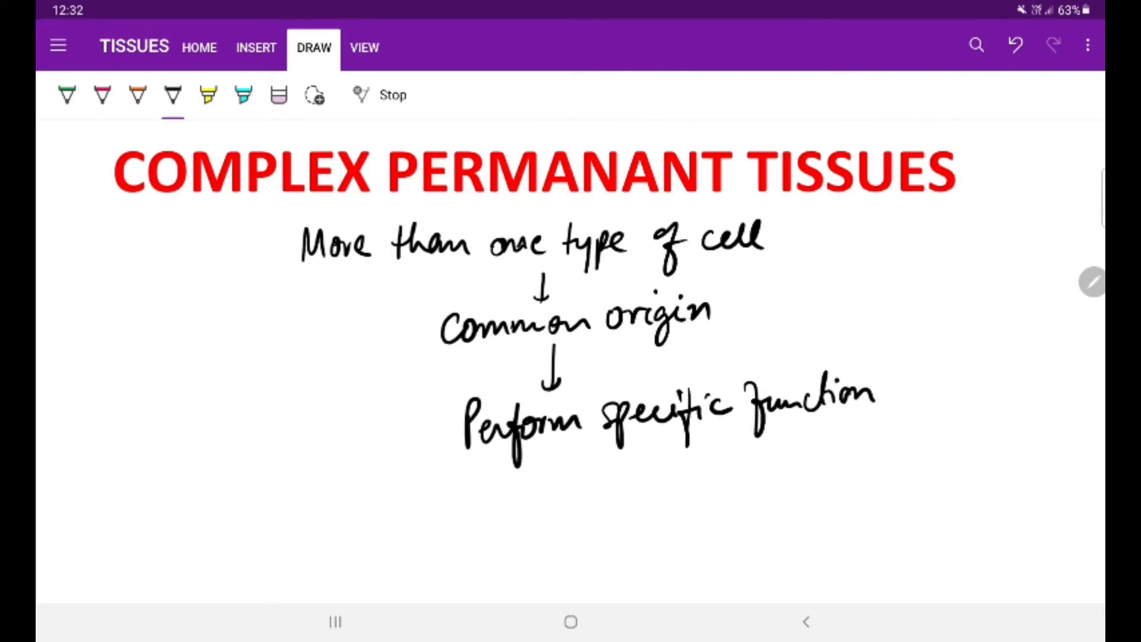
pyautogui.scroll(-2, 571, 313)
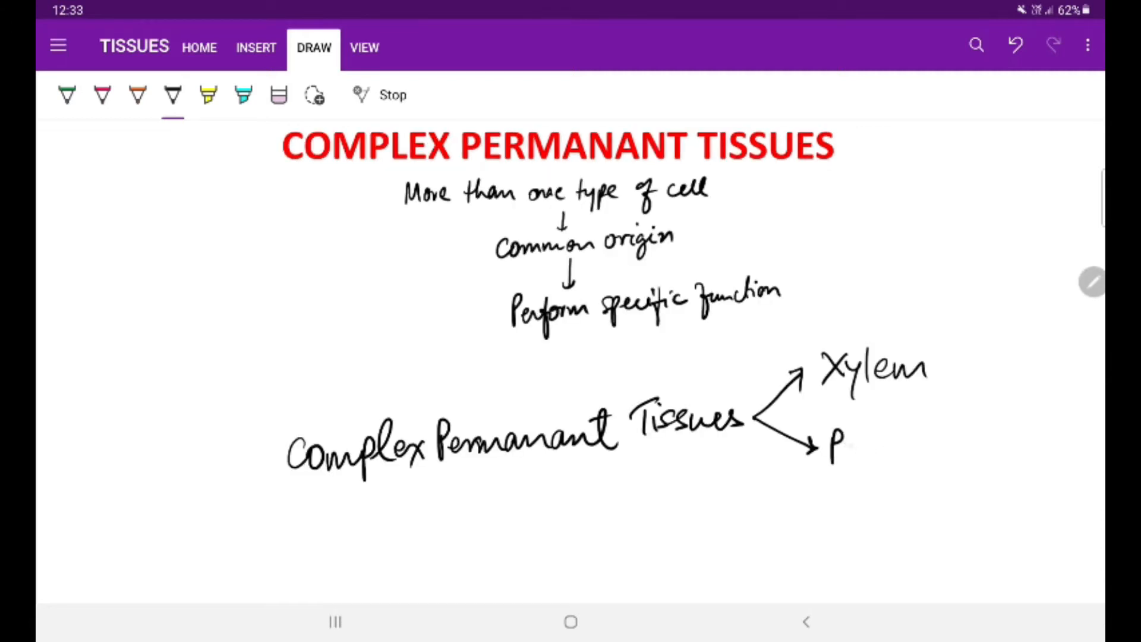
# Finish Phloem on the lower branch, add 'and' to the transport note, and tick Xylem and Phloem.
pyautogui.moveTo(854, 446); pyautogui.dragTo(963, 450)
pyautogui.scroll(-3, 571, 311)
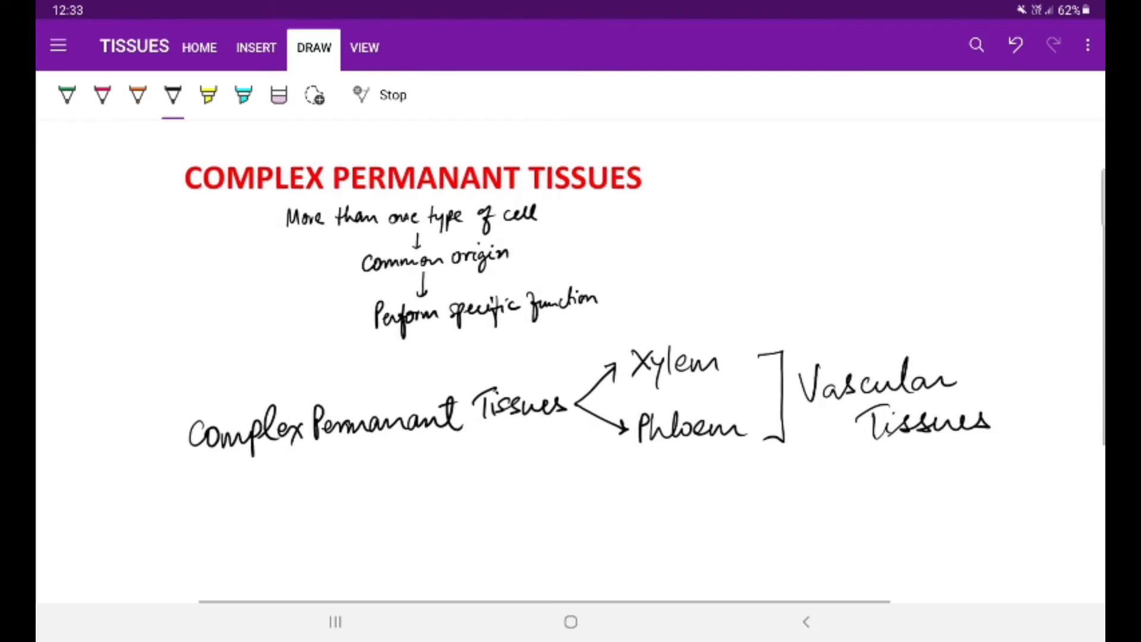
pyautogui.hscroll(3, 570, 356)
pyautogui.hscroll(1, 571, 357)
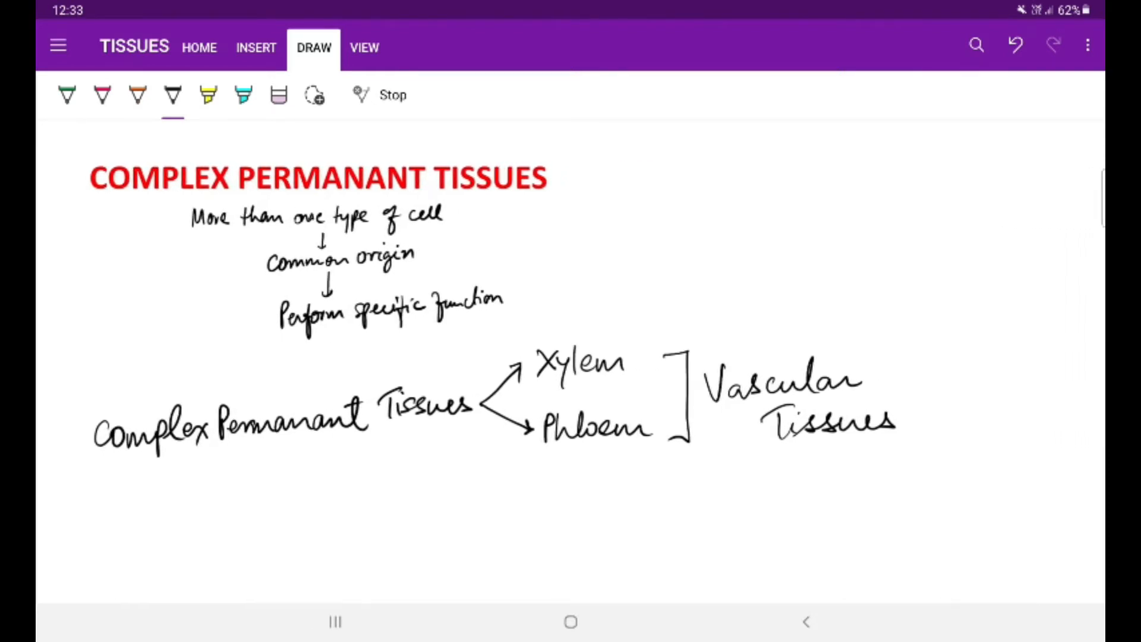
pyautogui.moveTo(895, 384); pyautogui.dragTo(952, 390)
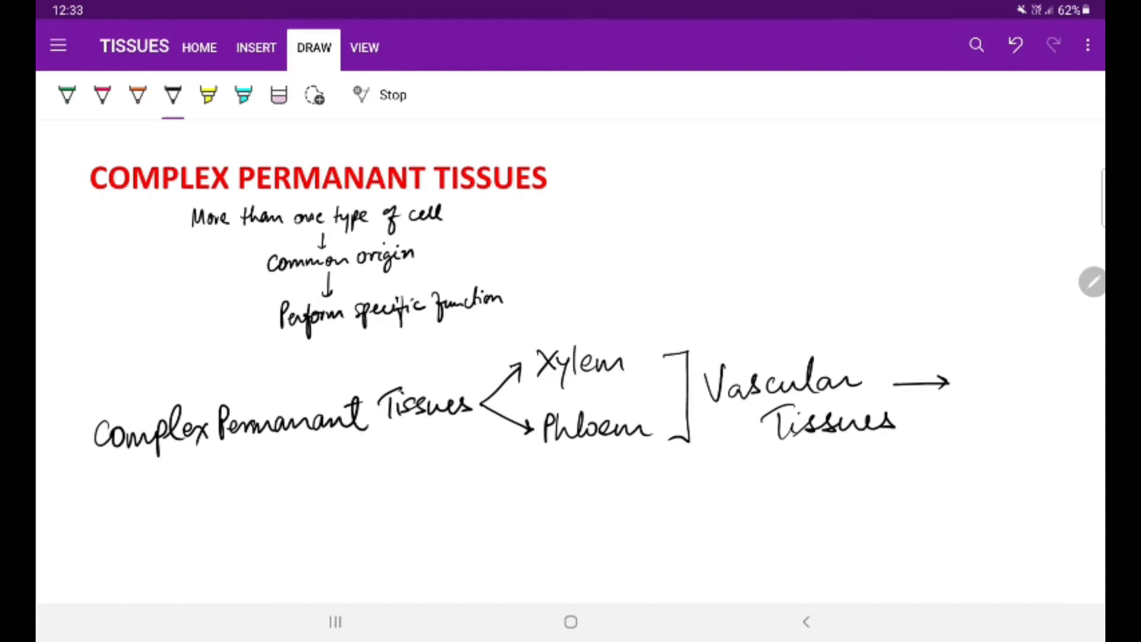
pyautogui.hscroll(3, 571, 357)
pyautogui.hscroll(2, 571, 357)
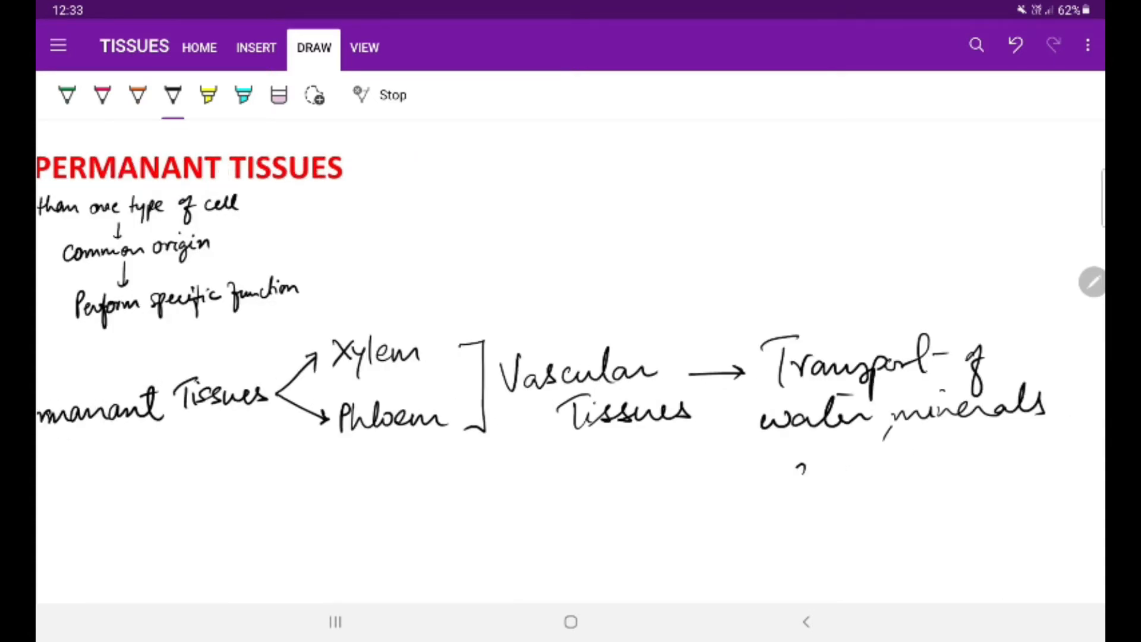
pyautogui.moveTo(795, 463)
pyautogui.mouseDown()
pyautogui.moveTo(812, 477)
pyautogui.moveTo(867, 445)
pyautogui.mouseUp()
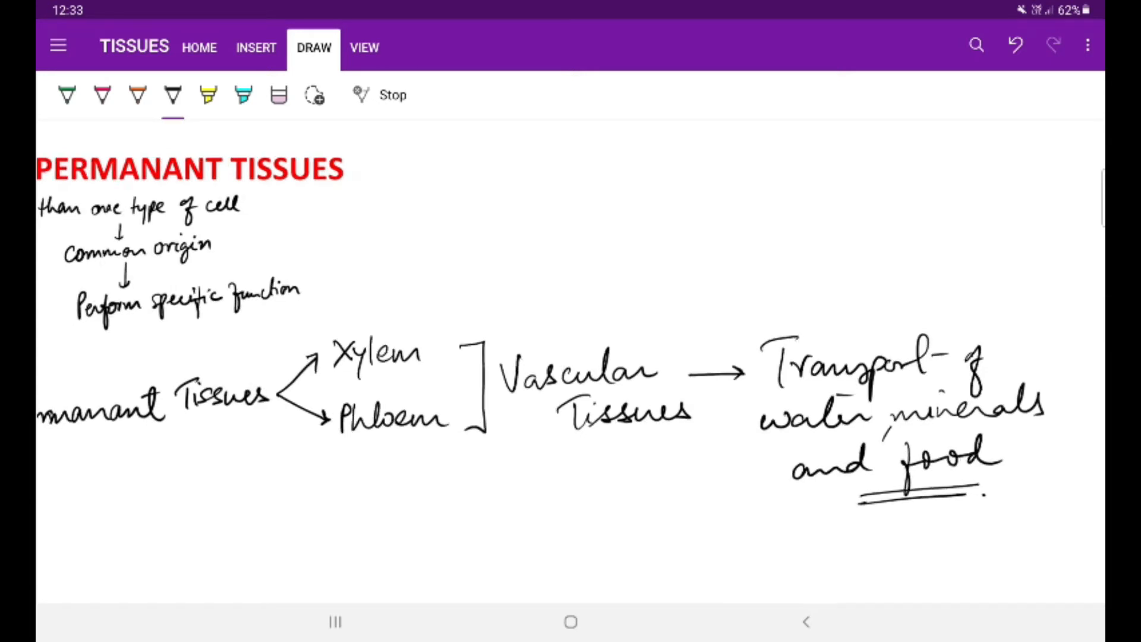
pyautogui.scroll(-3, 571, 357)
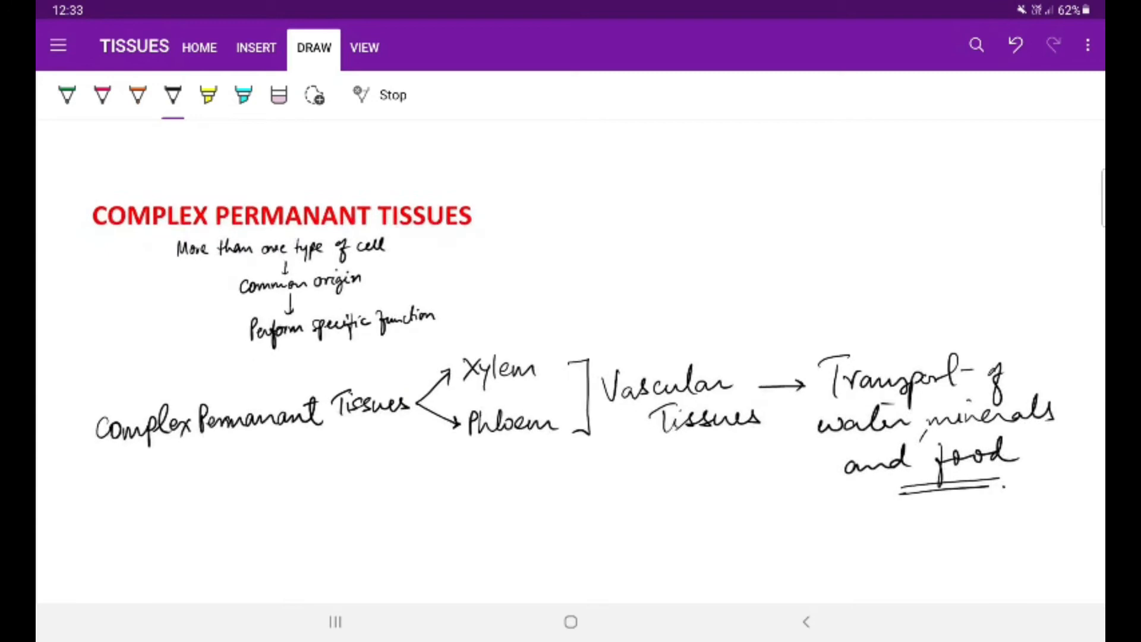
pyautogui.scroll(-3, 571, 357)
pyautogui.scroll(-1, 571, 356)
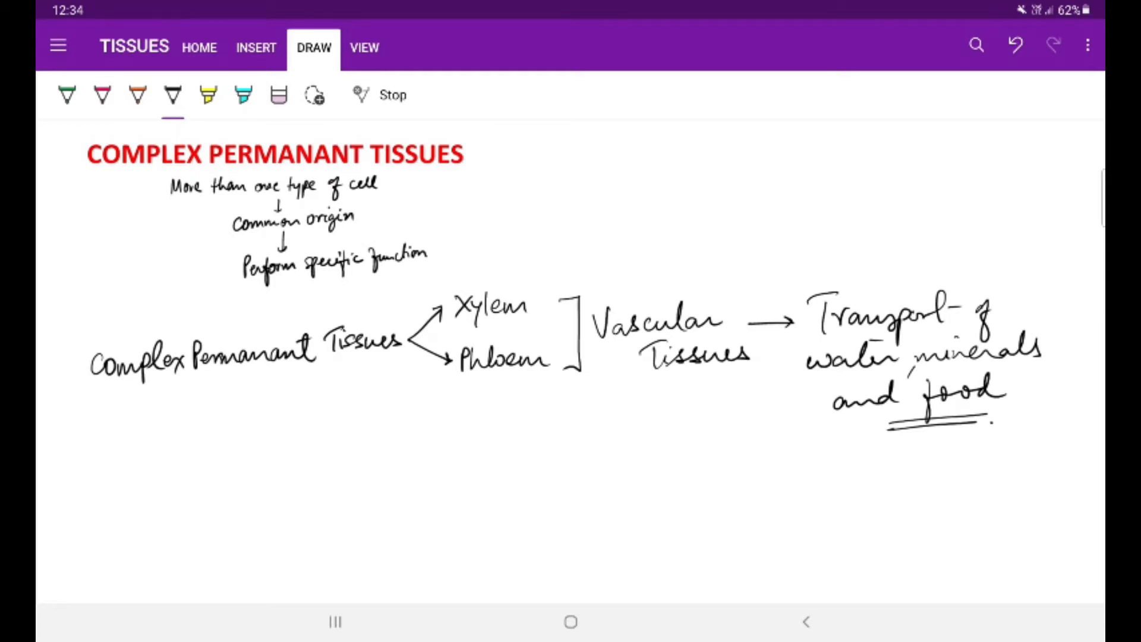
pyautogui.moveTo(505, 291); pyautogui.dragTo(531, 282)
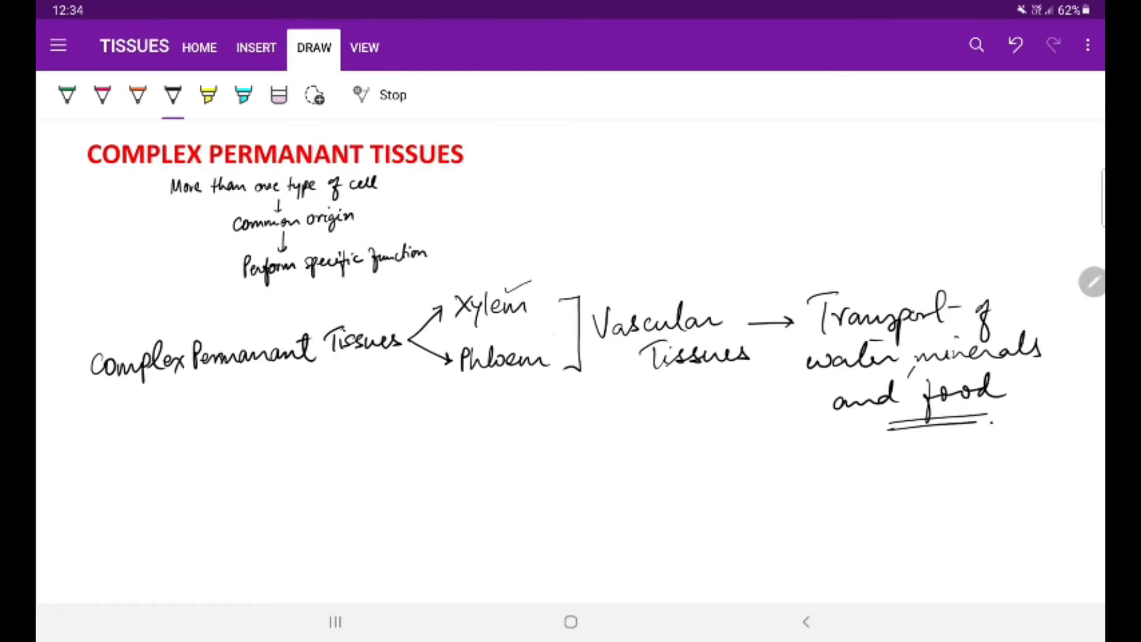
pyautogui.moveTo(526, 349); pyautogui.dragTo(545, 336)
pyautogui.scroll(5, 570, 357)
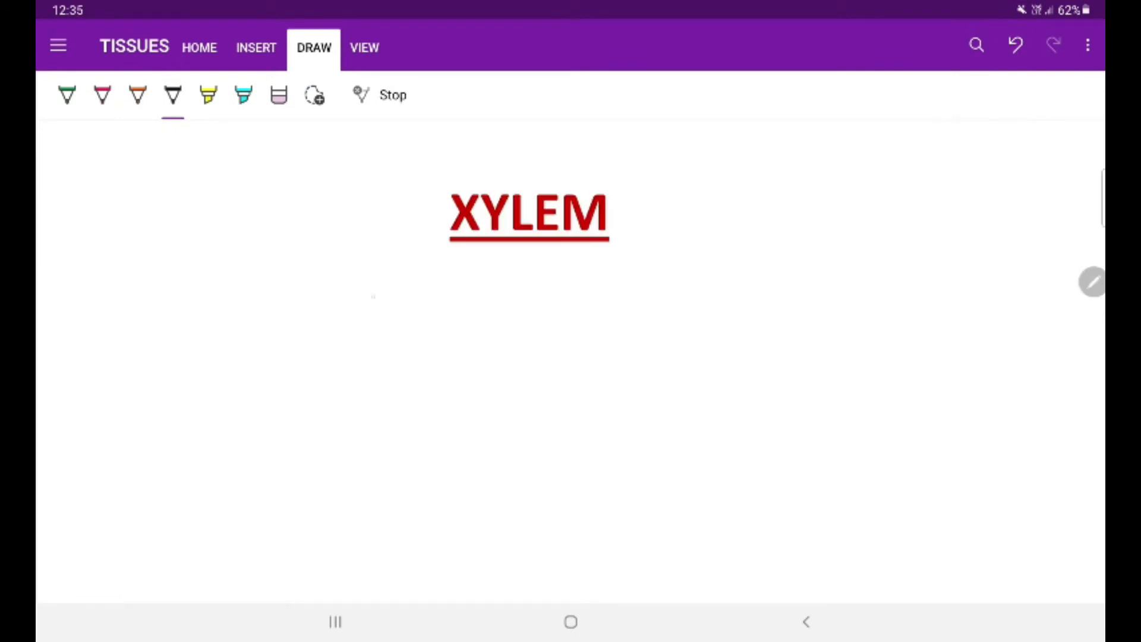
# Handwrite 'Vascular tissue' with an arrow to 'Wood' under the XYLEM heading.
pyautogui.moveTo(353, 267)
pyautogui.mouseDown()
pyautogui.moveTo(374, 294)
pyautogui.moveTo(539, 282)
pyautogui.mouseUp()
pyautogui.moveTo(540, 268); pyautogui.dragTo(635, 272)
pyautogui.moveTo(650, 267); pyautogui.dragTo(843, 264)
# Box the word Wood and underline it twice.
pyautogui.moveTo(710, 287); pyautogui.dragTo(834, 282)
pyautogui.moveTo(704, 230)
pyautogui.mouseDown()
pyautogui.moveTo(713, 300)
pyautogui.moveTo(855, 212)
pyautogui.moveTo(851, 279)
pyautogui.mouseUp()
pyautogui.moveTo(699, 292); pyautogui.dragTo(852, 277)
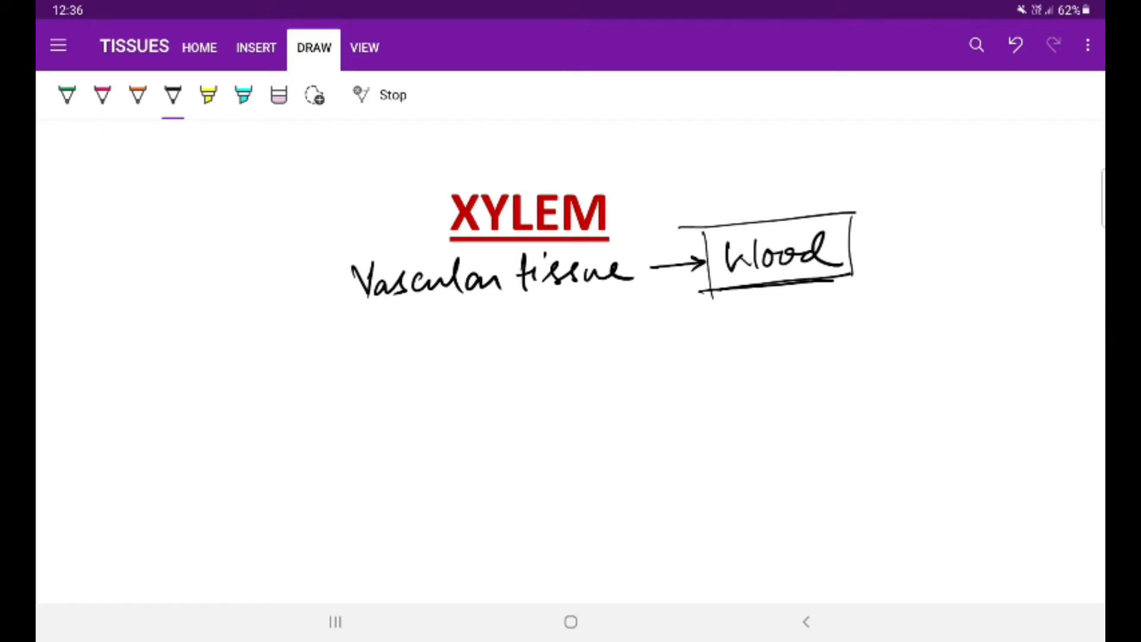
# Write Xylem with four branches radiating out, the top one arrowed.
pyautogui.moveTo(305, 424)
pyautogui.mouseDown()
pyautogui.moveTo(336, 457)
pyautogui.moveTo(418, 446)
pyautogui.moveTo(503, 362)
pyautogui.mouseUp()
pyautogui.moveTo(442, 435); pyautogui.dragTo(524, 428)
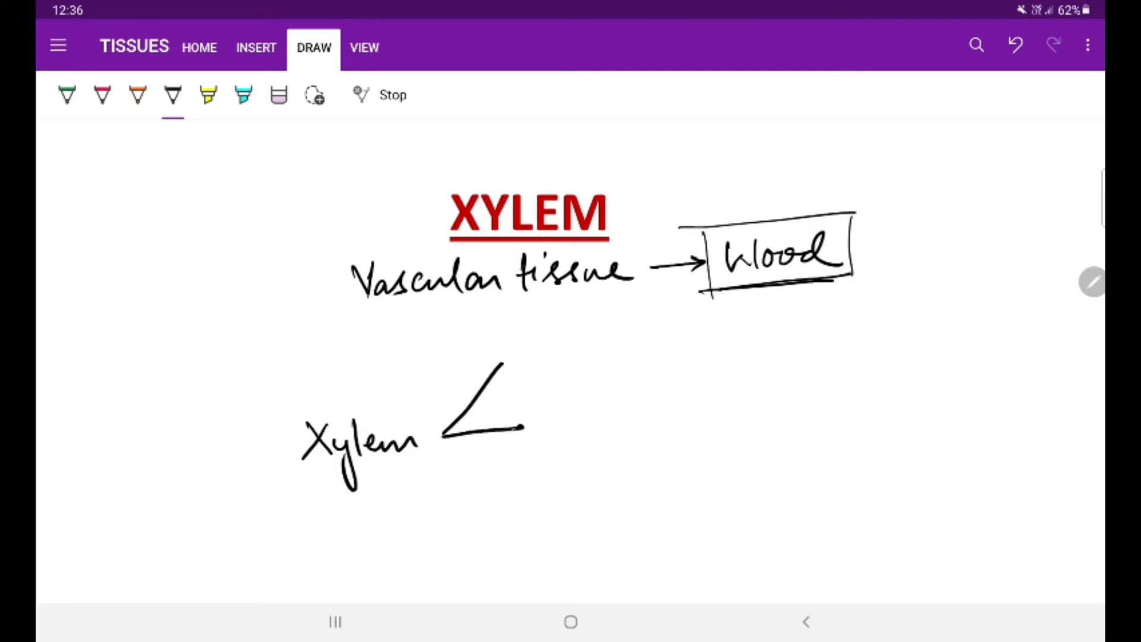
pyautogui.moveTo(444, 439)
pyautogui.mouseDown()
pyautogui.moveTo(519, 482)
pyautogui.moveTo(504, 539)
pyautogui.mouseUp()
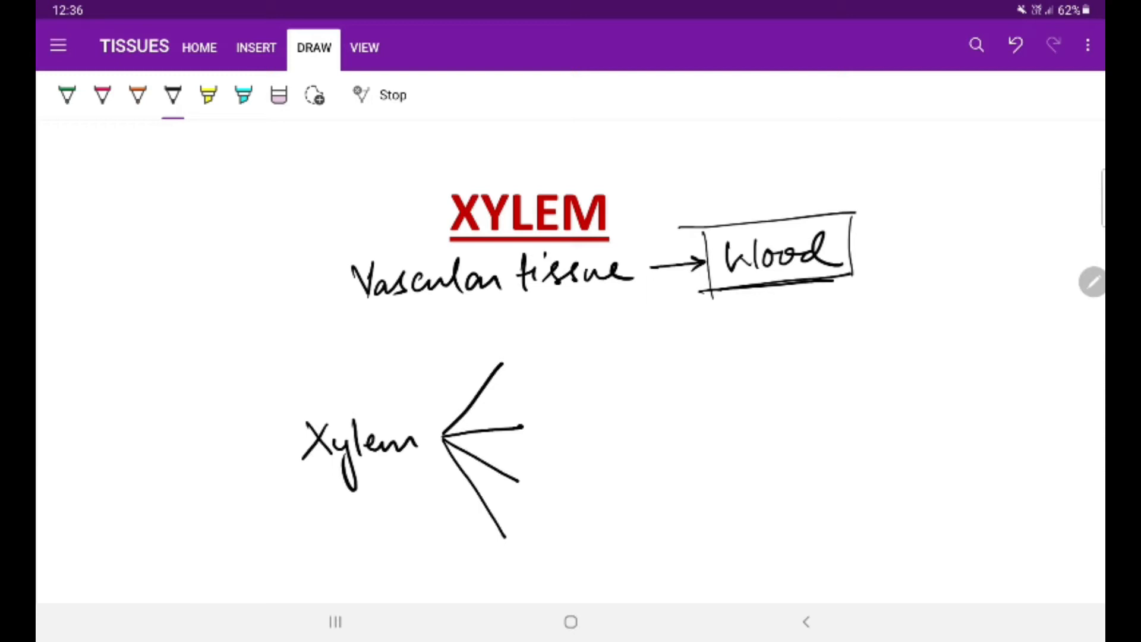
pyautogui.moveTo(501, 362)
pyautogui.mouseDown()
pyautogui.moveTo(562, 359)
pyautogui.moveTo(552, 371)
pyautogui.moveTo(737, 359)
pyautogui.mouseUp()
# Label the branches TRACHEIDS, VESSELS, XYLEM PARENCHYMA and XYLEM FIBRES.
pyautogui.moveTo(555, 407)
pyautogui.mouseDown()
pyautogui.moveTo(590, 428)
pyautogui.moveTo(676, 428)
pyautogui.mouseUp()
pyautogui.moveTo(521, 421)
pyautogui.mouseDown()
pyautogui.moveTo(566, 491)
pyautogui.moveTo(589, 501)
pyautogui.moveTo(784, 491)
pyautogui.mouseUp()
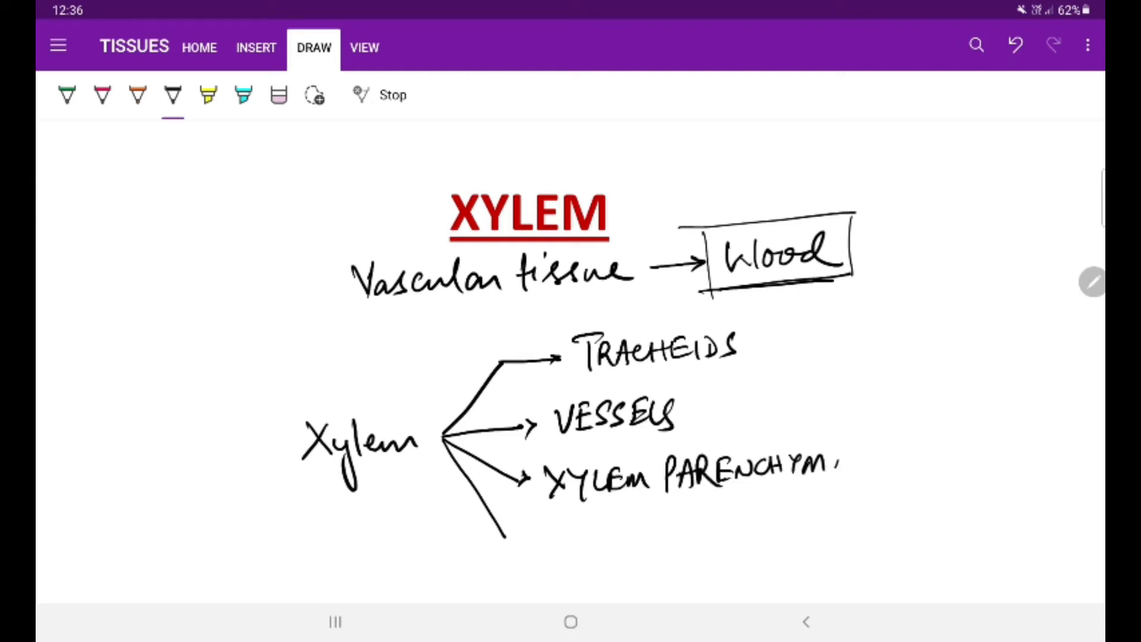
pyautogui.moveTo(801, 452); pyautogui.dragTo(851, 470)
pyautogui.moveTo(509, 538)
pyautogui.mouseDown()
pyautogui.moveTo(573, 538)
pyautogui.moveTo(564, 548)
pyautogui.mouseUp()
pyautogui.moveTo(593, 523)
pyautogui.mouseDown()
pyautogui.moveTo(620, 547)
pyautogui.moveTo(636, 543)
pyautogui.mouseUp()
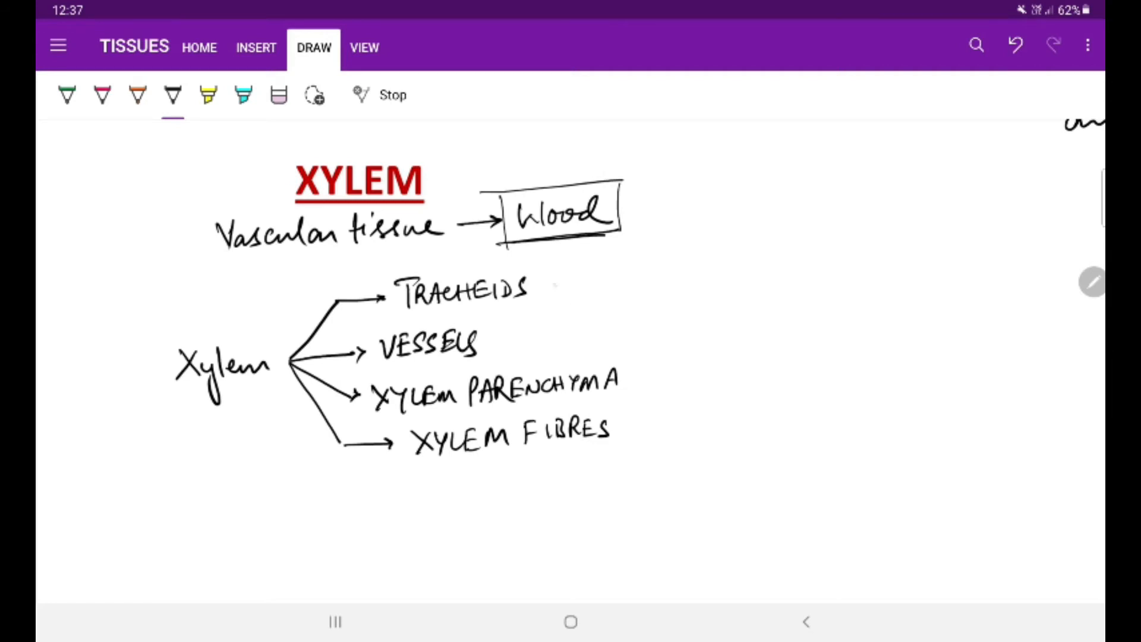
# Arrow each component to its tissue type, writing Sclerenchymatous after TRACHEIDS.
pyautogui.moveTo(549, 287); pyautogui.dragTo(625, 286)
pyautogui.moveTo(511, 342); pyautogui.dragTo(638, 338)
pyautogui.moveTo(629, 432); pyautogui.dragTo(684, 429)
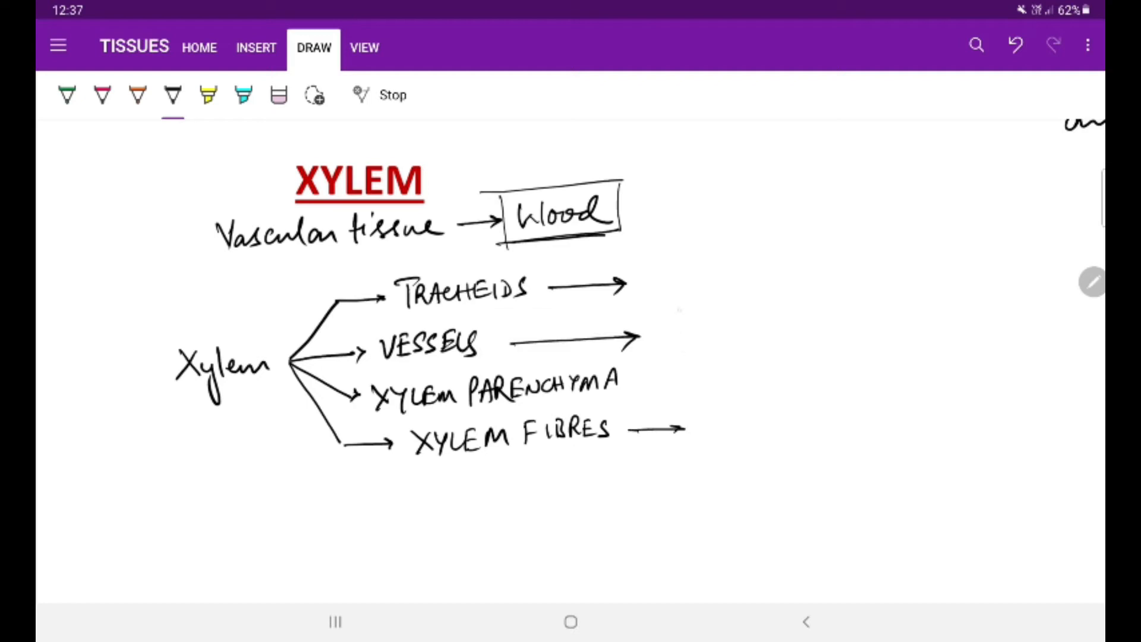
pyautogui.moveTo(651, 267)
pyautogui.mouseDown()
pyautogui.moveTo(665, 286)
pyautogui.moveTo(824, 271)
pyautogui.mouseUp()
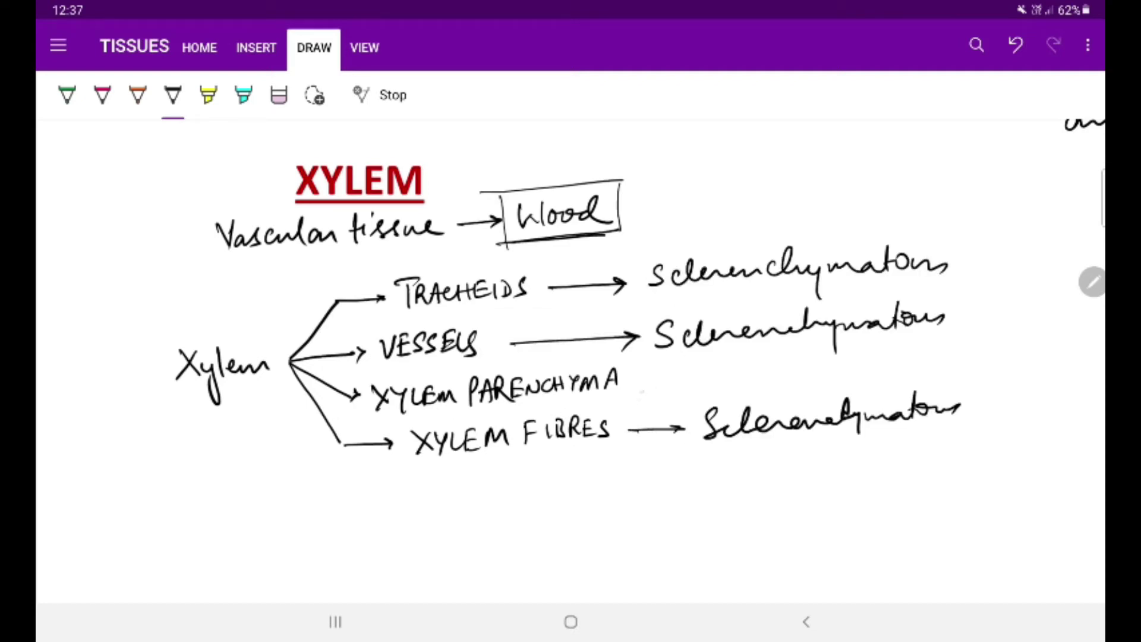
pyautogui.moveTo(634, 383)
pyautogui.mouseDown()
pyautogui.moveTo(704, 390)
pyautogui.moveTo(713, 375)
pyautogui.moveTo(969, 361)
pyautogui.mouseUp()
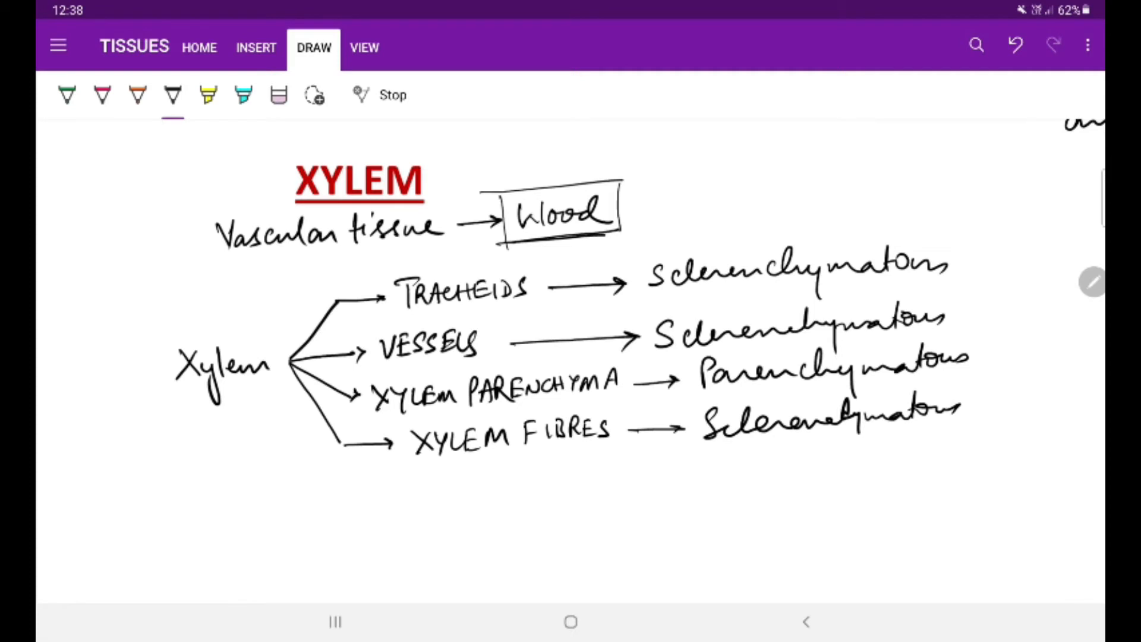
pyautogui.scroll(-3, 570, 320)
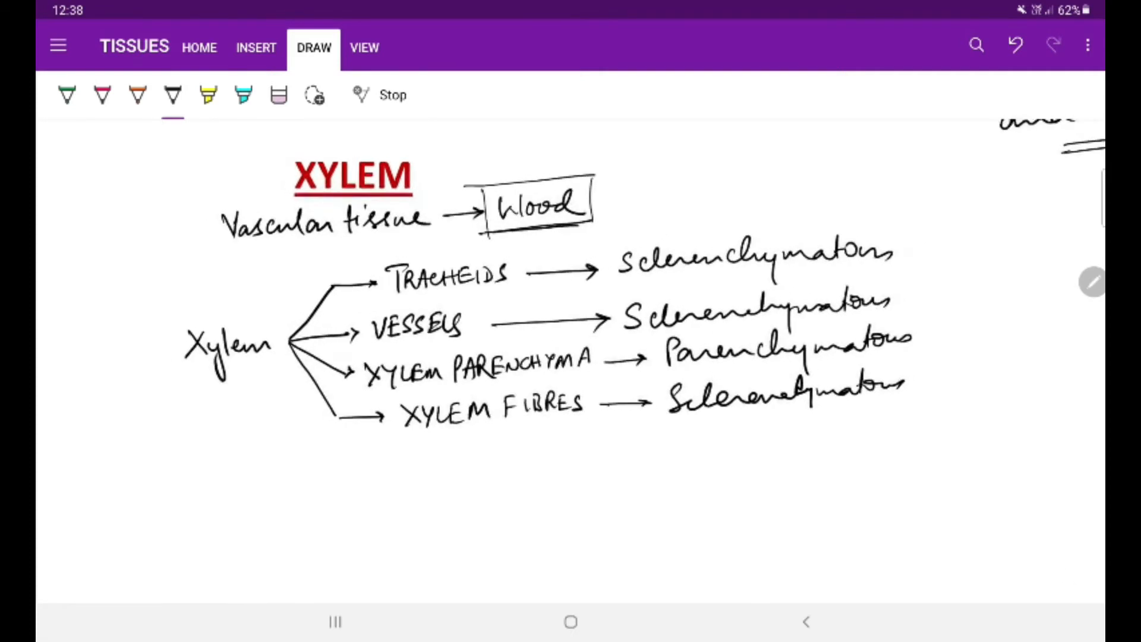
pyautogui.scroll(-2, 571, 322)
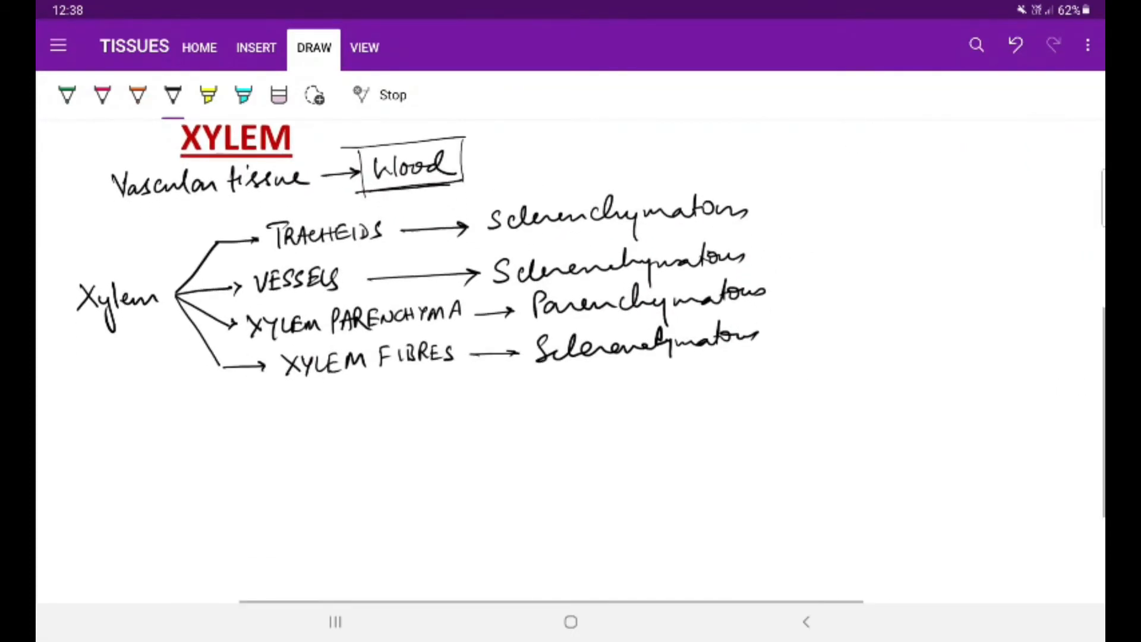
# Bracket the four xylem components and write 'Transport water and minerals' beside them.
pyautogui.moveTo(789, 207); pyautogui.dragTo(818, 206)
pyautogui.moveTo(819, 206); pyautogui.dragTo(812, 357)
pyautogui.moveTo(811, 357); pyautogui.dragTo(786, 360)
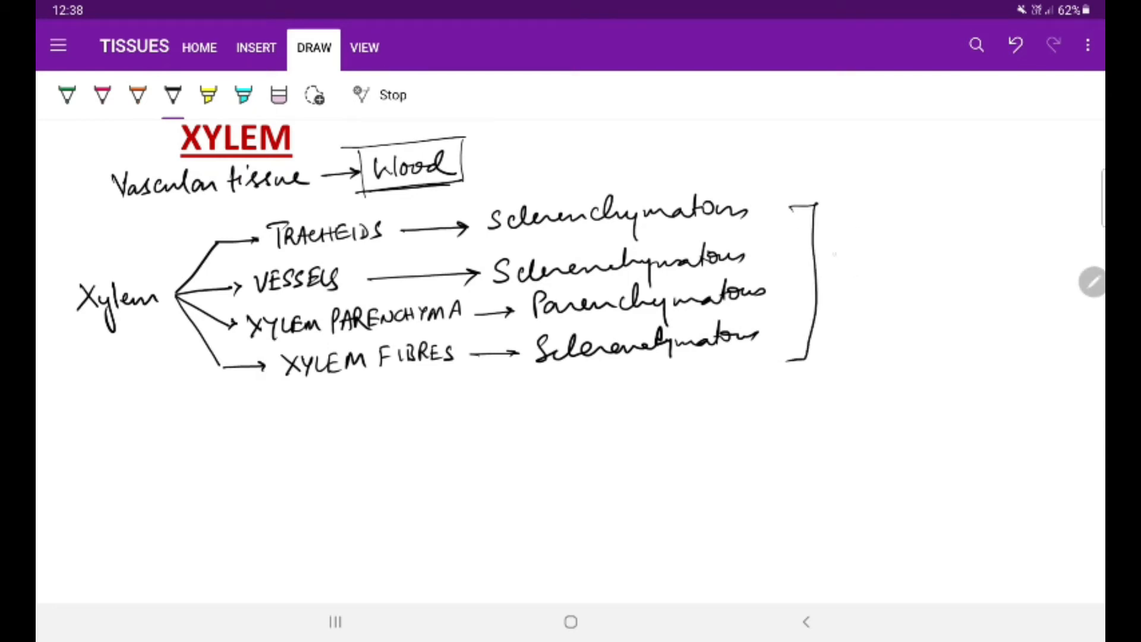
pyautogui.moveTo(830, 234)
pyautogui.mouseDown()
pyautogui.moveTo(858, 230)
pyautogui.moveTo(847, 271)
pyautogui.moveTo(988, 236)
pyautogui.mouseUp()
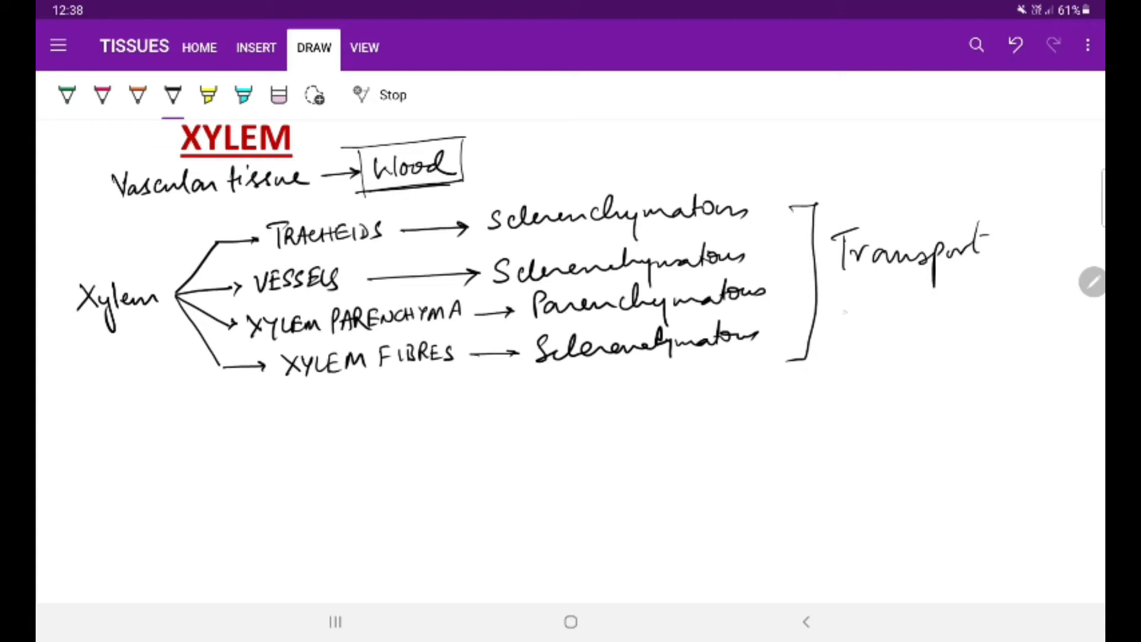
pyautogui.moveTo(833, 293)
pyautogui.mouseDown()
pyautogui.moveTo(836, 310)
pyautogui.moveTo(998, 286)
pyautogui.mouseUp()
pyautogui.moveTo(831, 344); pyautogui.dragTo(1024, 331)
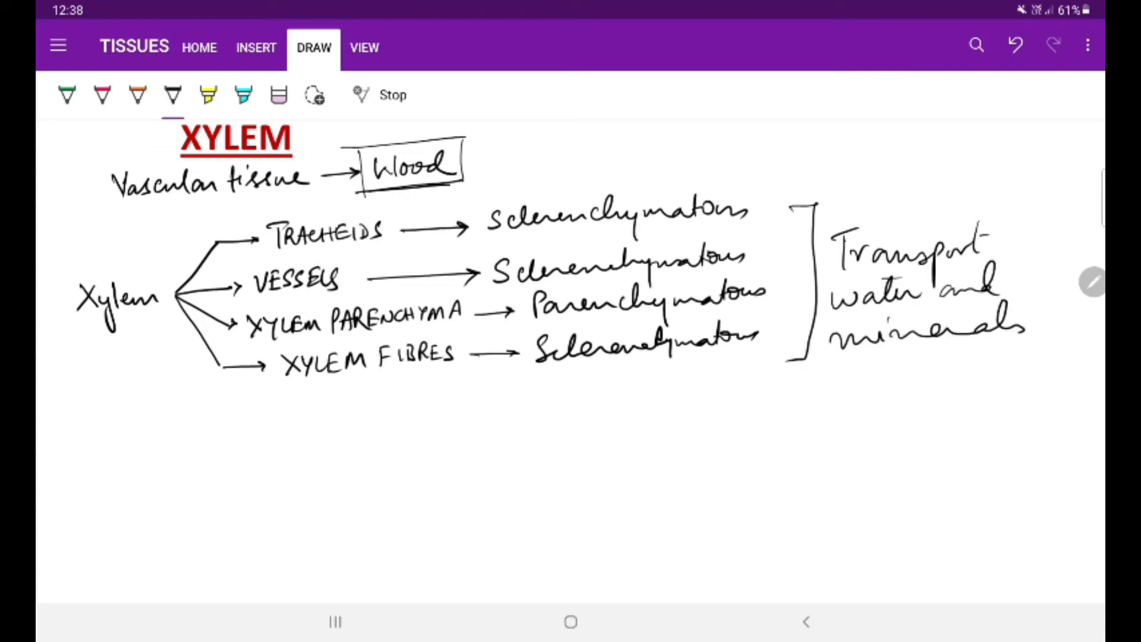
# Add an arrow to 'Roots to the leaves' and underline 'the leaves'.
pyautogui.moveTo(446, 402)
pyautogui.mouseDown()
pyautogui.moveTo(553, 357)
pyautogui.moveTo(446, 402)
pyautogui.mouseUp()
pyautogui.moveTo(447, 357); pyautogui.dragTo(268, 384)
pyautogui.moveTo(811, 267); pyautogui.dragTo(1016, 250)
pyautogui.moveTo(877, 286)
pyautogui.mouseDown()
pyautogui.moveTo(931, 308)
pyautogui.moveTo(985, 285)
pyautogui.moveTo(1062, 285)
pyautogui.mouseUp()
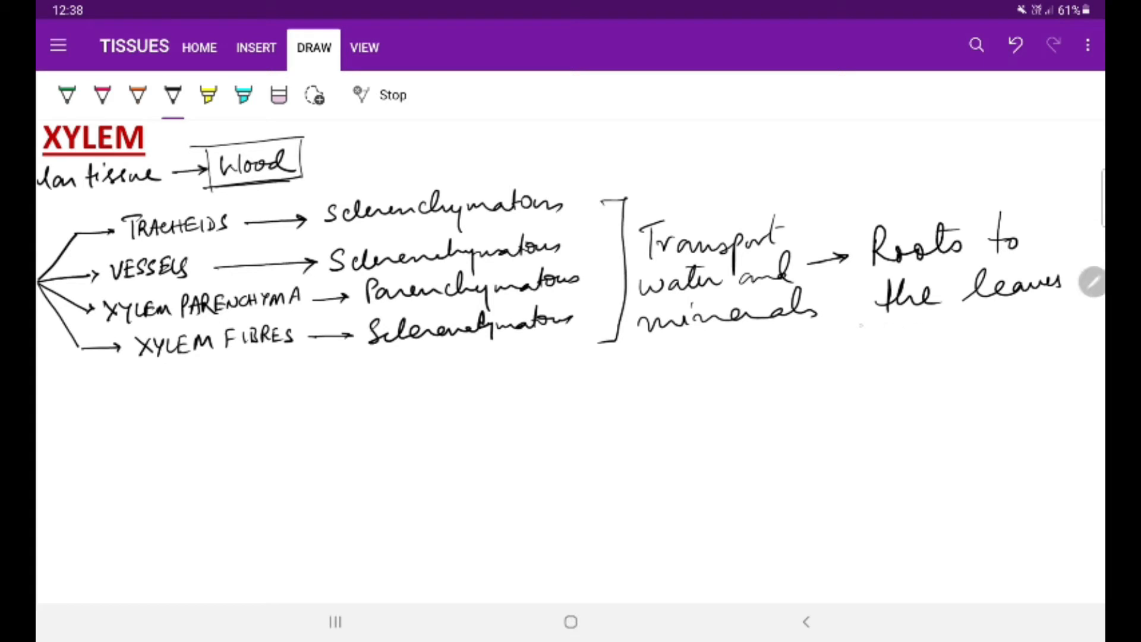
pyautogui.moveTo(857, 322)
pyautogui.mouseDown()
pyautogui.moveTo(1048, 317)
pyautogui.moveTo(1050, 327)
pyautogui.mouseUp()
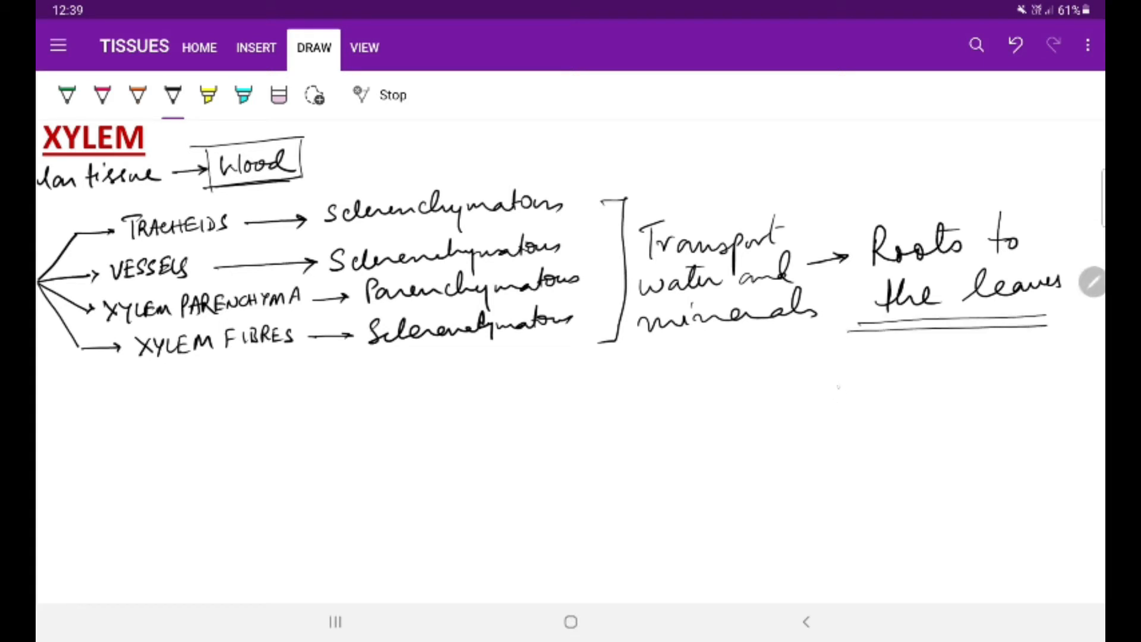
# Write UNIDIRECTIONAL below the direction note with a double underline.
pyautogui.moveTo(841, 368)
pyautogui.mouseDown()
pyautogui.moveTo(861, 391)
pyautogui.moveTo(890, 366)
pyautogui.moveTo(897, 389)
pyautogui.moveTo(998, 383)
pyautogui.mouseUp()
pyautogui.moveTo(1022, 357); pyautogui.dragTo(1074, 381)
pyautogui.moveTo(845, 407); pyautogui.dragTo(1058, 396)
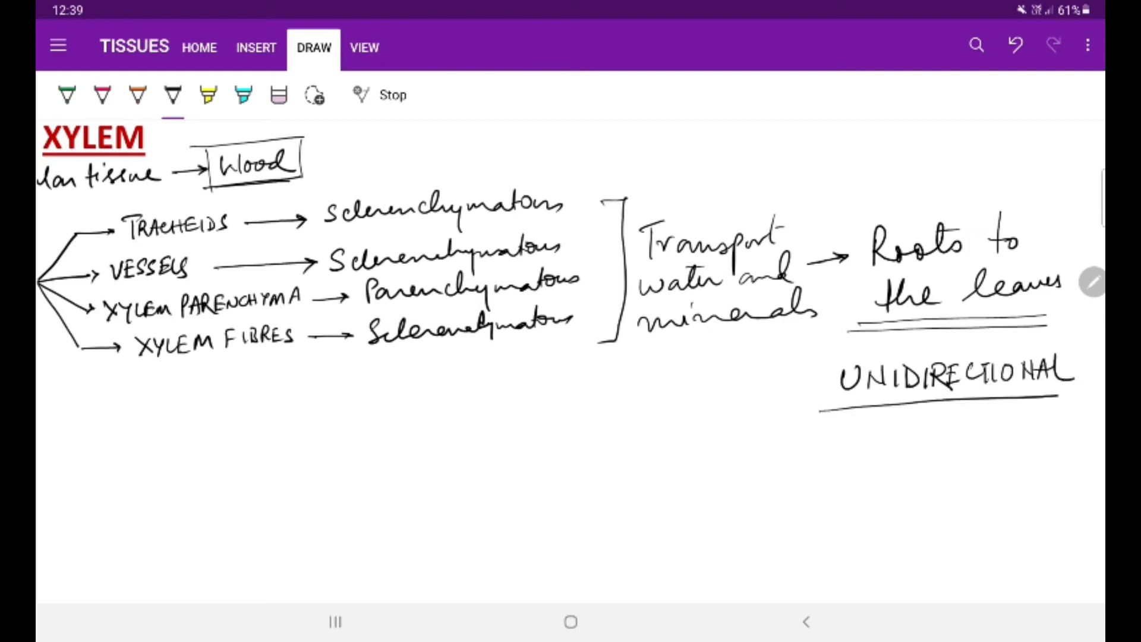
pyautogui.moveTo(818, 415); pyautogui.dragTo(1057, 403)
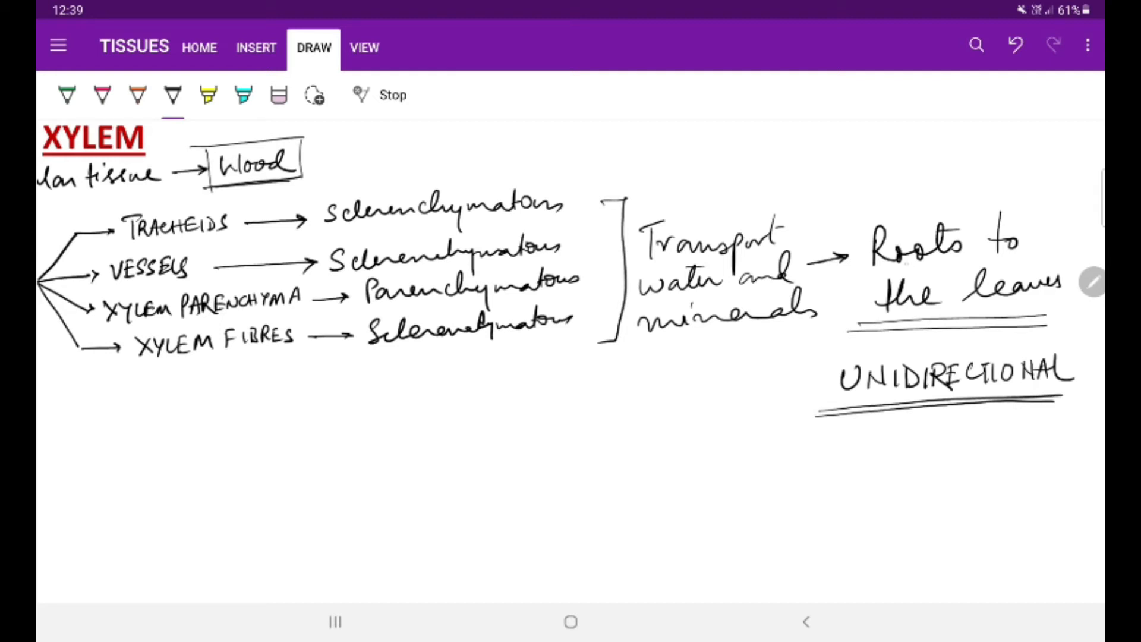
pyautogui.scroll(-2, 570, 321)
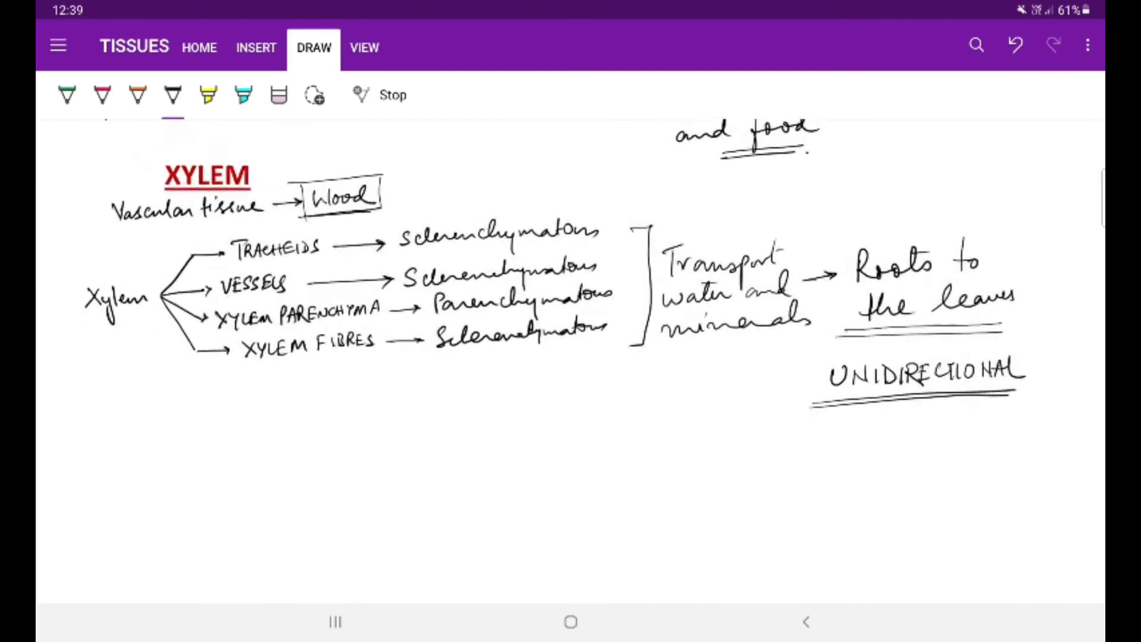
pyautogui.hscroll(1, 570, 357)
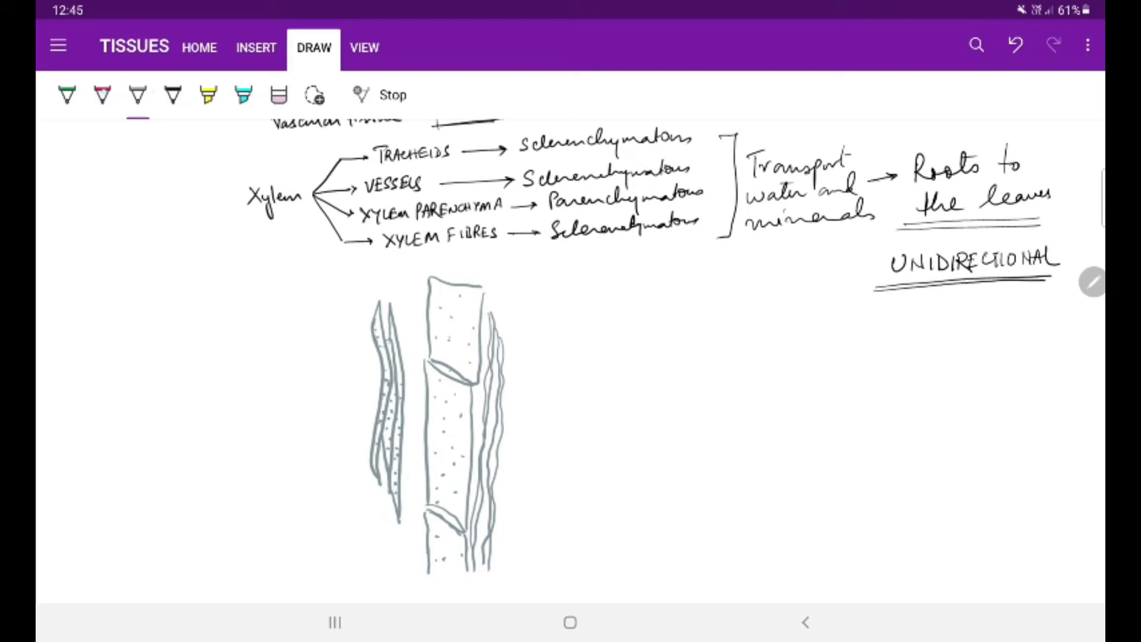
# In red ink, point two arrows at the stem diagram and label them TRACHEIDS.
pyautogui.click(102, 94)
pyautogui.moveTo(397, 431); pyautogui.dragTo(576, 426)
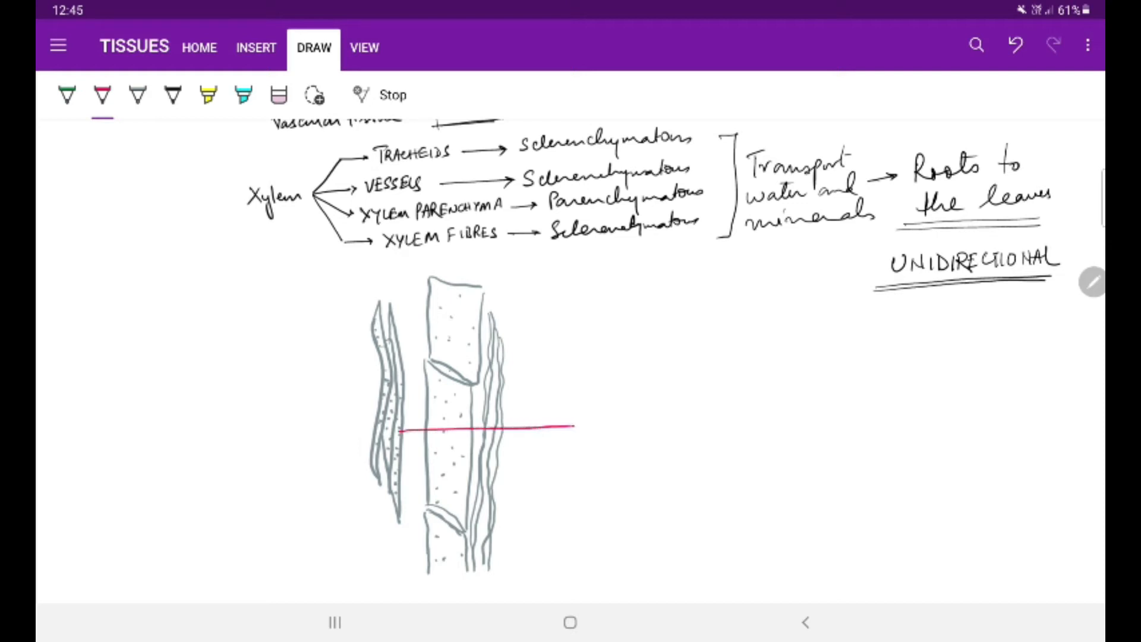
pyautogui.moveTo(386, 399); pyautogui.dragTo(571, 438)
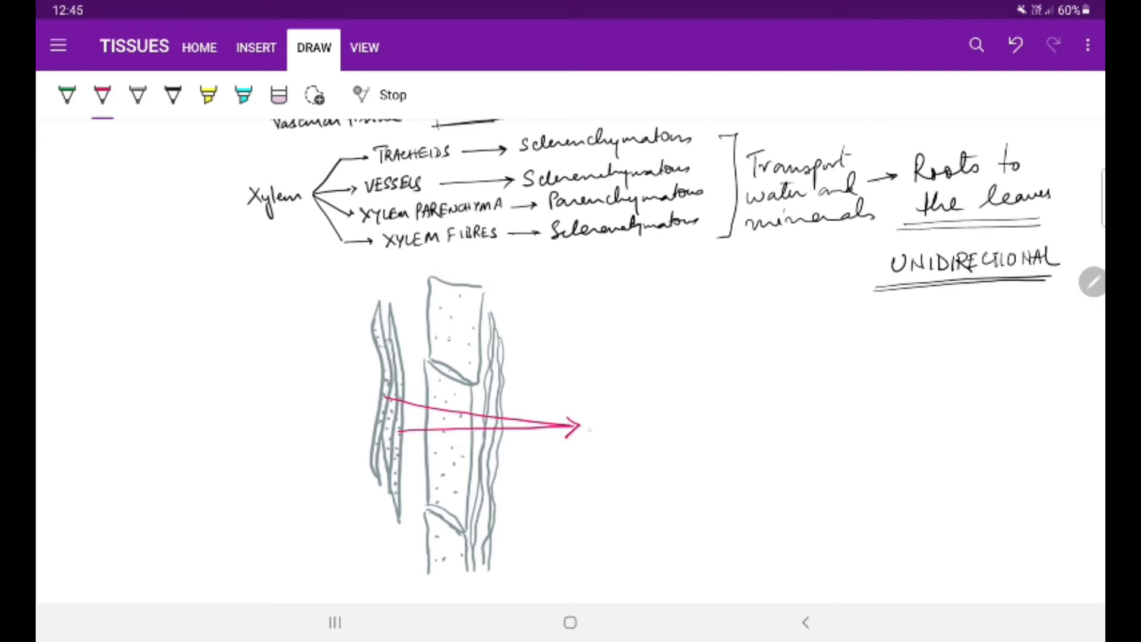
pyautogui.moveTo(592, 418)
pyautogui.mouseDown()
pyautogui.moveTo(613, 419)
pyautogui.moveTo(605, 443)
pyautogui.mouseUp()
# In green ink, draw two pointers from the upper stem for the VESSELS label.
pyautogui.click(68, 95)
pyautogui.moveTo(451, 331); pyautogui.dragTo(613, 336)
pyautogui.moveTo(600, 328); pyautogui.dragTo(603, 344)
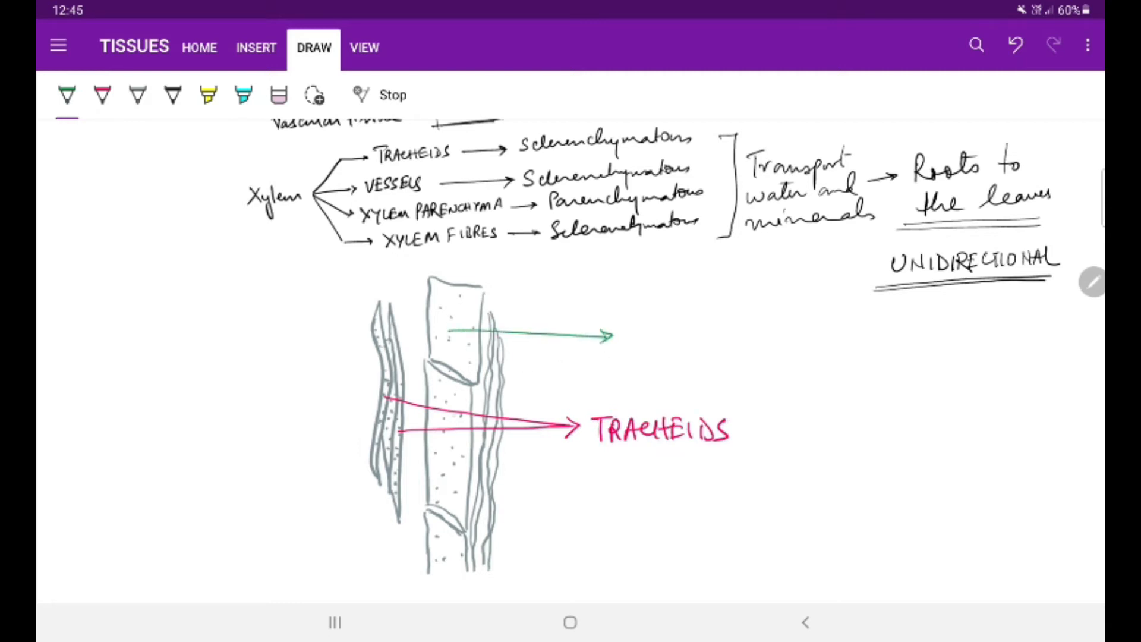
pyautogui.moveTo(450, 392)
pyautogui.mouseDown()
pyautogui.moveTo(610, 338)
pyautogui.moveTo(605, 347)
pyautogui.moveTo(717, 346)
pyautogui.mouseUp()
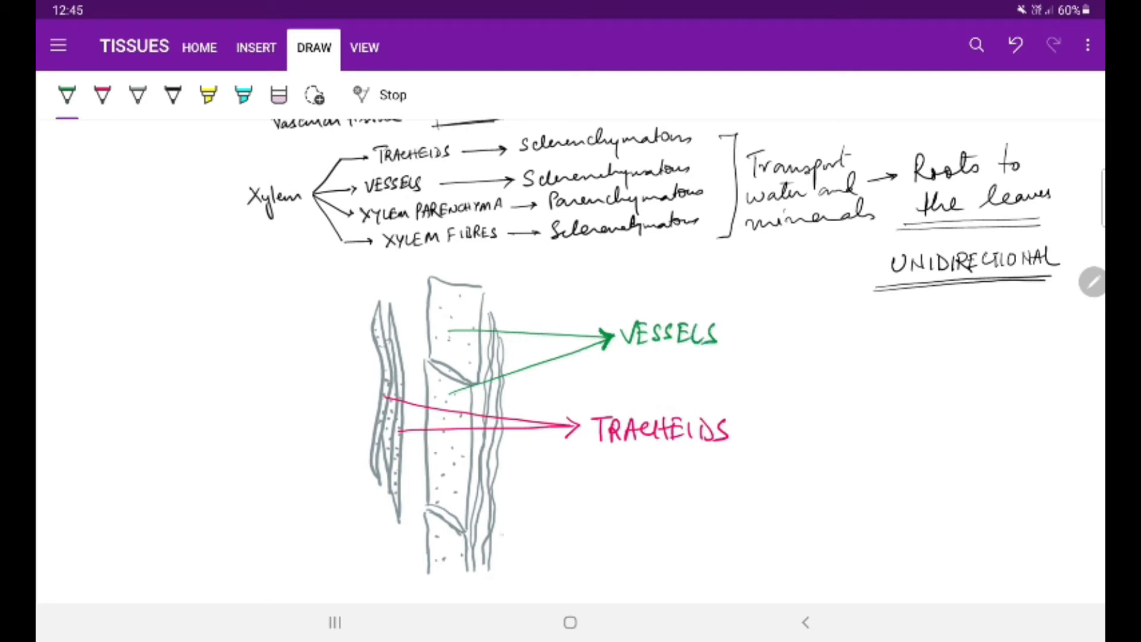
# In black ink, arrow the stem's outer layer and label it FIBRES.
pyautogui.click(173, 95)
pyautogui.moveTo(494, 493); pyautogui.dragTo(581, 500)
pyautogui.moveTo(480, 466); pyautogui.dragTo(587, 490)
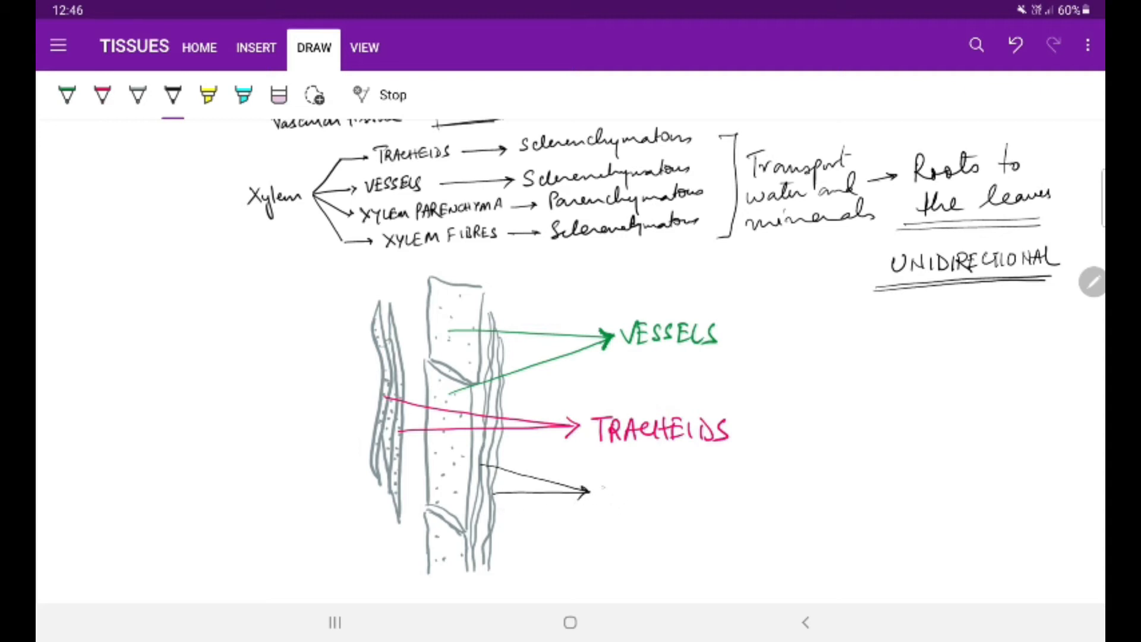
pyautogui.moveTo(603, 481); pyautogui.dragTo(607, 504)
pyautogui.moveTo(600, 482); pyautogui.dragTo(637, 499)
pyautogui.moveTo(639, 482); pyautogui.dragTo(687, 504)
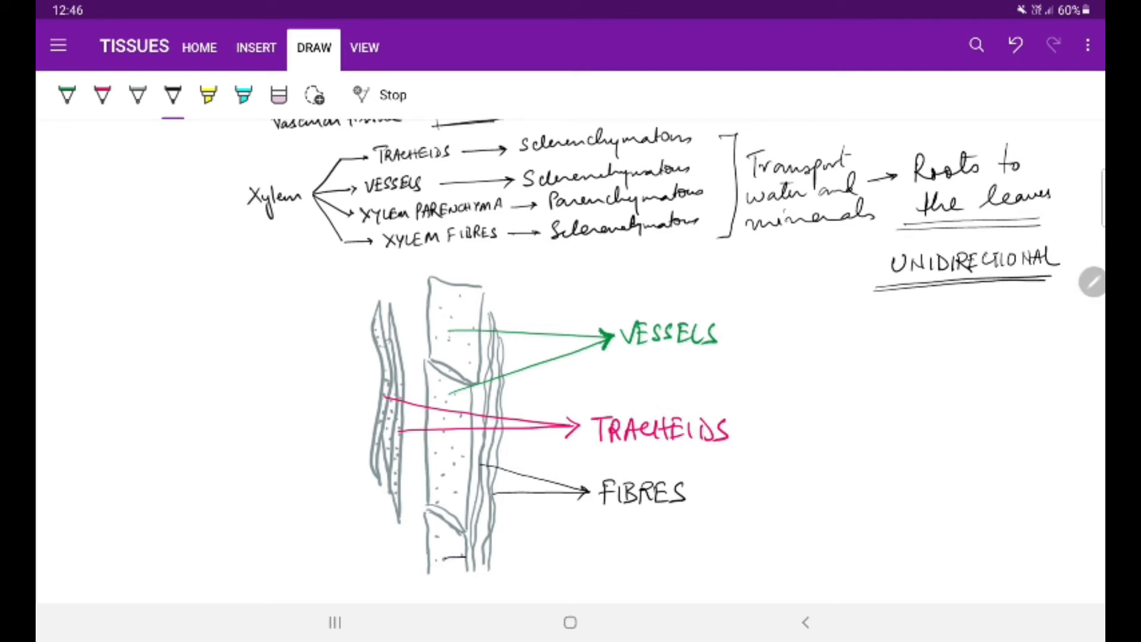
# Arrow the bottom of the stem, label it PITS and underline the label.
pyautogui.moveTo(444, 557)
pyautogui.mouseDown()
pyautogui.moveTo(625, 555)
pyautogui.moveTo(618, 564)
pyautogui.mouseUp()
pyautogui.moveTo(396, 473)
pyautogui.mouseDown()
pyautogui.moveTo(624, 554)
pyautogui.moveTo(627, 567)
pyautogui.moveTo(647, 570)
pyautogui.moveTo(647, 557)
pyautogui.mouseUp()
pyautogui.moveTo(664, 541)
pyautogui.mouseDown()
pyautogui.moveTo(665, 566)
pyautogui.moveTo(686, 543)
pyautogui.moveTo(680, 567)
pyautogui.moveTo(714, 571)
pyautogui.mouseUp()
pyautogui.moveTo(633, 575); pyautogui.dragTo(719, 574)
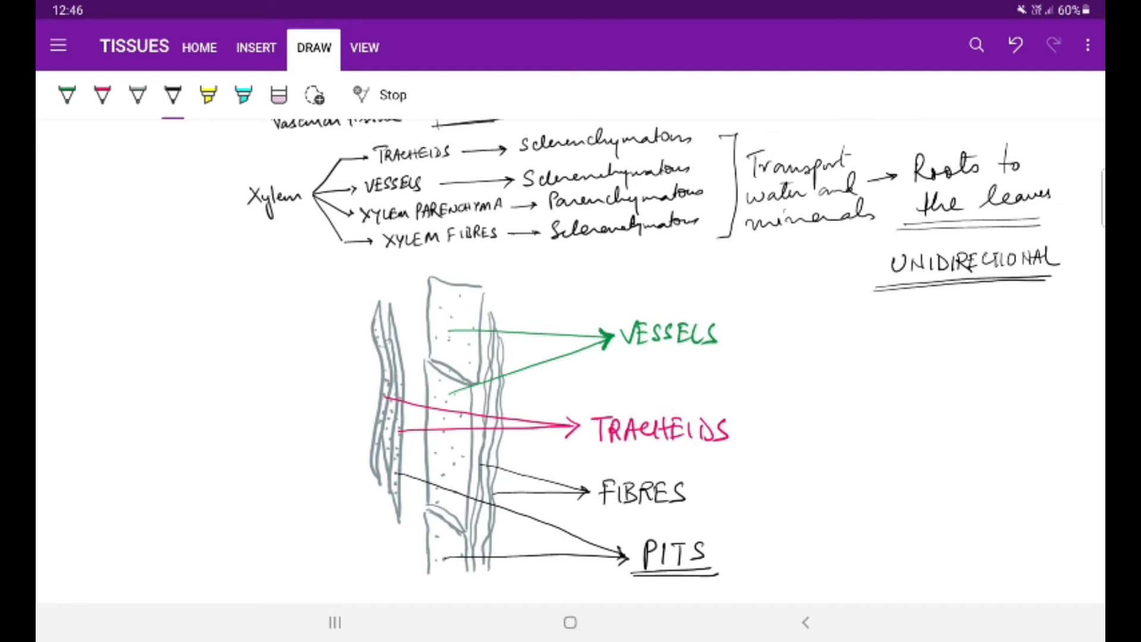
# In black ink, write Vascular Tissue under PHLOEM, underline Conducts food and add Translocation.
pyautogui.click(172, 95)
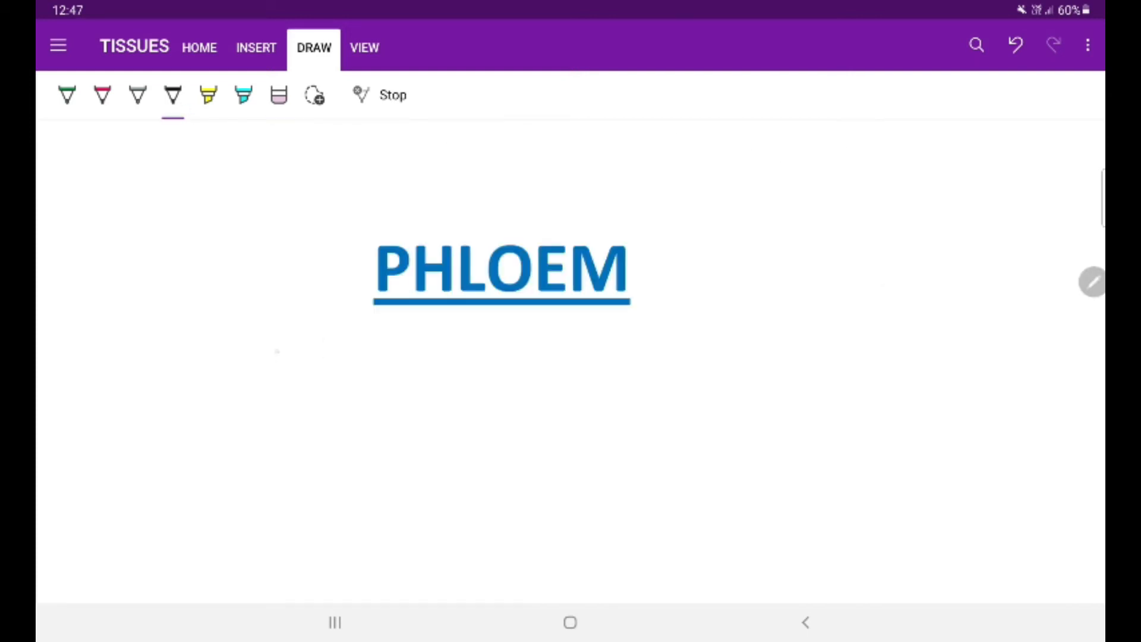
pyautogui.moveTo(274, 325)
pyautogui.mouseDown()
pyautogui.moveTo(298, 315)
pyautogui.moveTo(312, 357)
pyautogui.mouseUp()
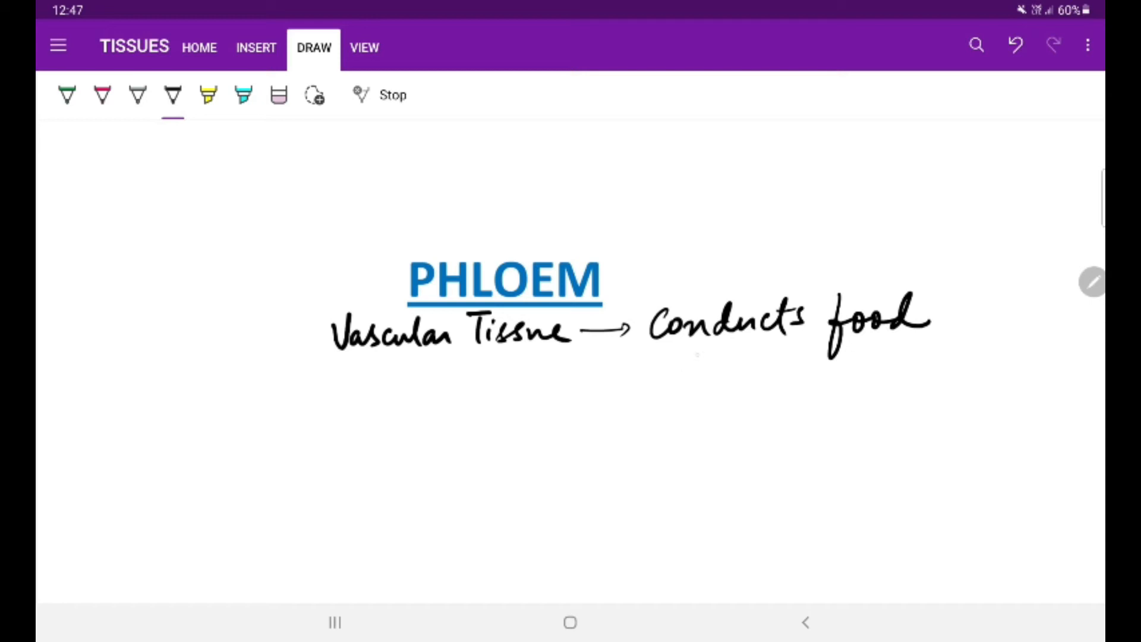
pyautogui.moveTo(635, 357); pyautogui.dragTo(925, 360)
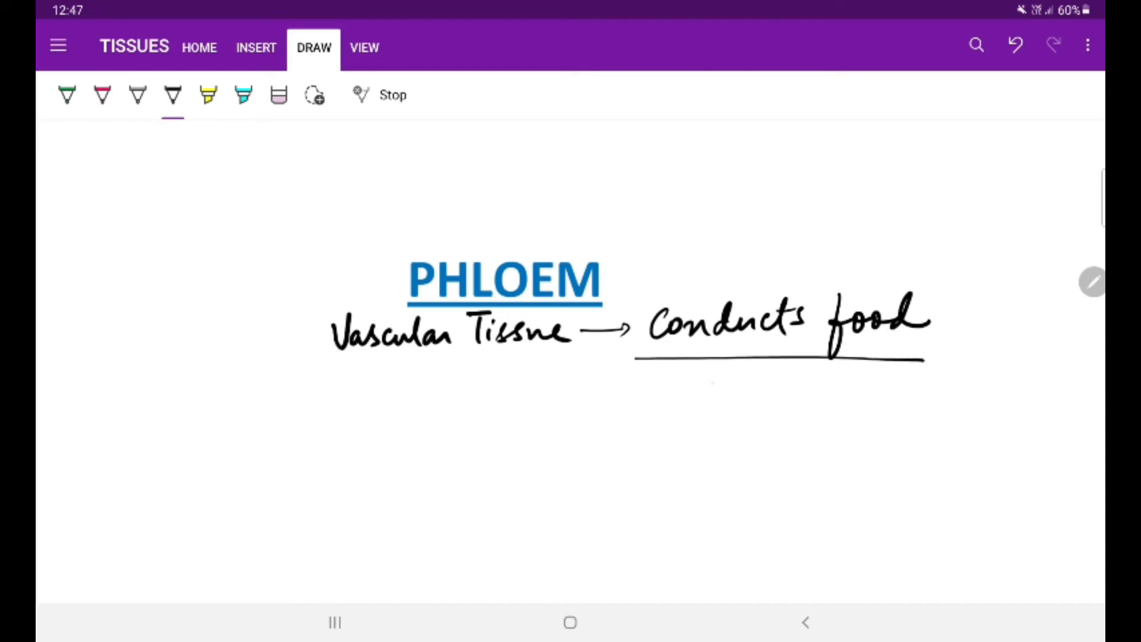
pyautogui.moveTo(682, 374); pyautogui.dragTo(719, 370)
pyautogui.moveTo(699, 376)
pyautogui.mouseDown()
pyautogui.moveTo(699, 410)
pyautogui.moveTo(777, 409)
pyautogui.moveTo(800, 385)
pyautogui.moveTo(809, 408)
pyautogui.mouseUp()
pyautogui.moveTo(813, 374)
pyautogui.mouseDown()
pyautogui.moveTo(818, 407)
pyautogui.moveTo(847, 404)
pyautogui.mouseUp()
pyautogui.moveTo(856, 393); pyautogui.dragTo(897, 402)
# Write Phloem with four branches fanning out, each ending in an arrow.
pyautogui.moveTo(296, 487)
pyautogui.mouseDown()
pyautogui.moveTo(296, 526)
pyautogui.moveTo(318, 499)
pyautogui.moveTo(347, 517)
pyautogui.moveTo(433, 500)
pyautogui.mouseUp()
pyautogui.moveTo(451, 496)
pyautogui.mouseDown()
pyautogui.moveTo(545, 417)
pyautogui.moveTo(562, 526)
pyautogui.mouseUp()
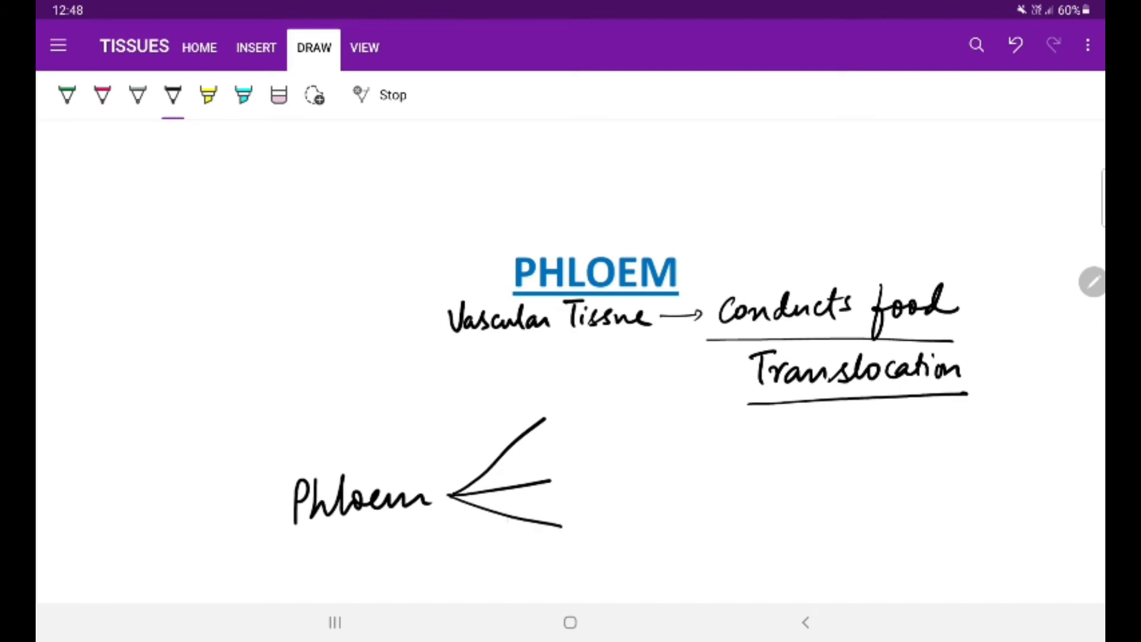
pyautogui.moveTo(451, 500); pyautogui.dragTo(546, 581)
pyautogui.moveTo(546, 417); pyautogui.dragTo(615, 420)
pyautogui.moveTo(606, 410); pyautogui.dragTo(608, 428)
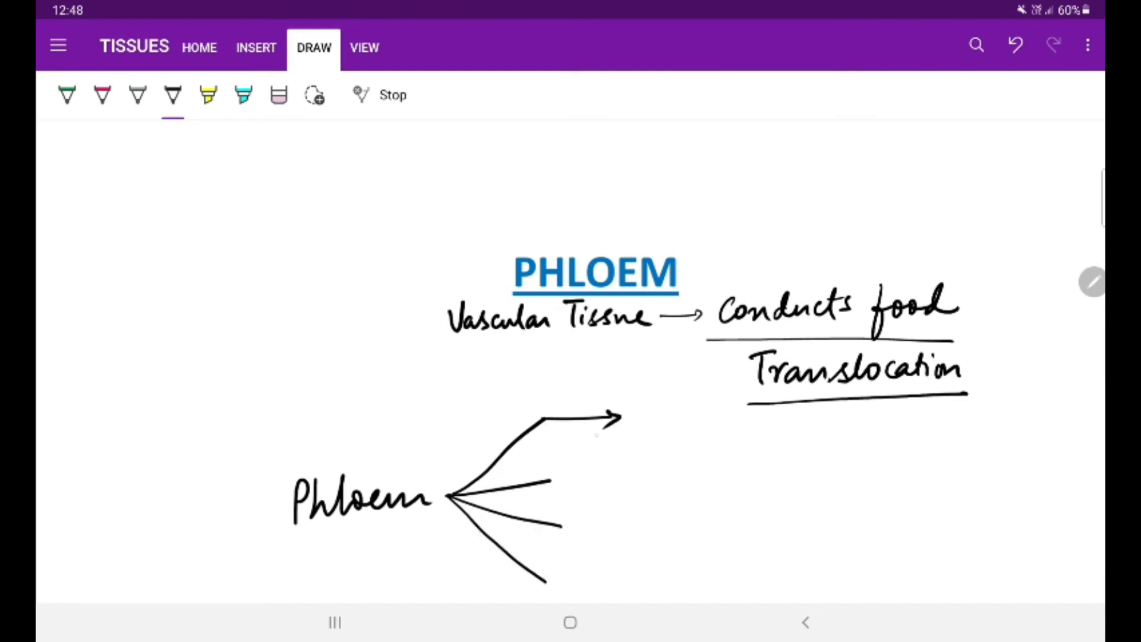
pyautogui.moveTo(550, 479)
pyautogui.mouseDown()
pyautogui.moveTo(596, 477)
pyautogui.moveTo(599, 524)
pyautogui.moveTo(586, 538)
pyautogui.mouseUp()
pyautogui.moveTo(548, 579)
pyautogui.mouseDown()
pyautogui.moveTo(615, 576)
pyautogui.moveTo(607, 585)
pyautogui.mouseUp()
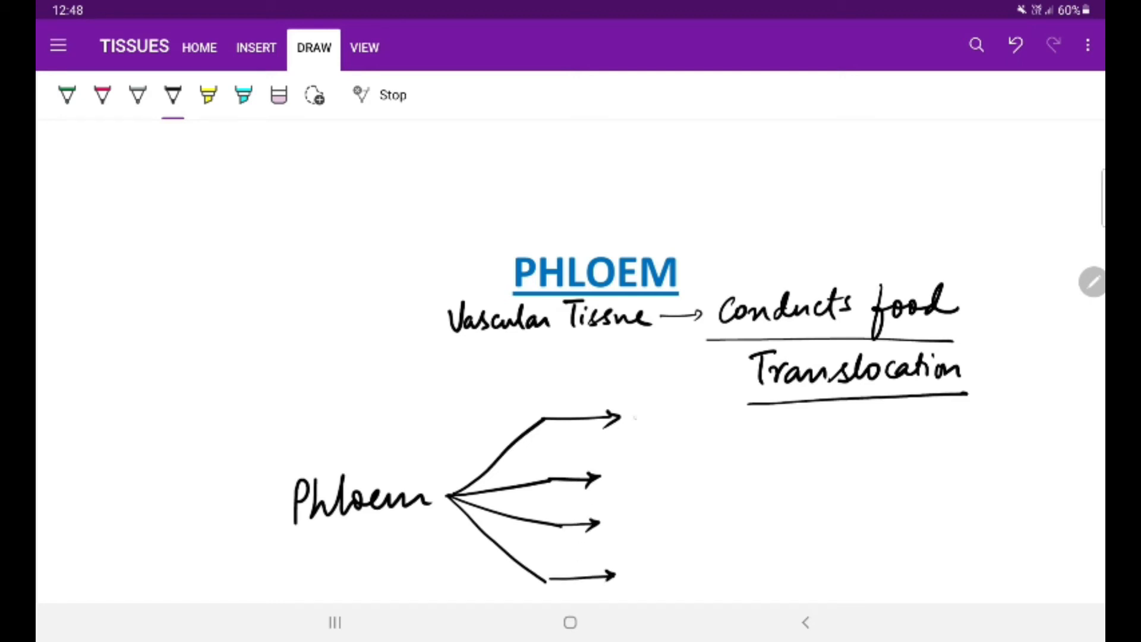
# Label the branches Phloem Parenchyma, Seive tubes/elements, Companion cells and Phloem Fibres.
pyautogui.moveTo(631, 411)
pyautogui.mouseDown()
pyautogui.moveTo(635, 439)
pyautogui.moveTo(741, 428)
pyautogui.moveTo(766, 413)
pyautogui.moveTo(780, 435)
pyautogui.moveTo(970, 432)
pyautogui.mouseUp()
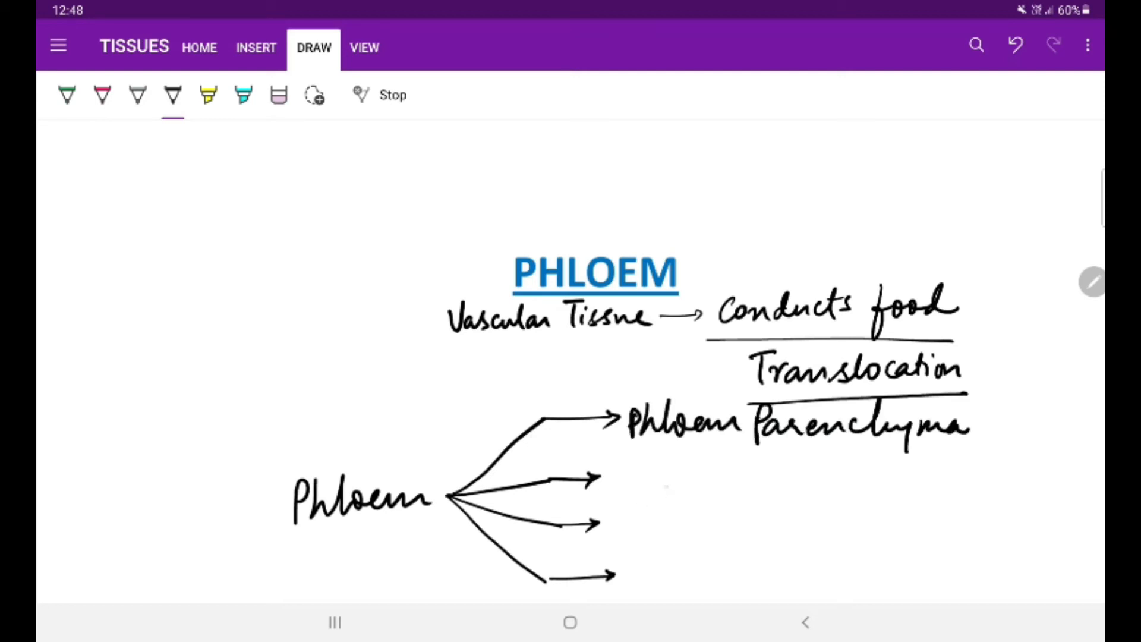
pyautogui.moveTo(644, 459)
pyautogui.mouseDown()
pyautogui.moveTo(635, 484)
pyautogui.moveTo(834, 481)
pyautogui.moveTo(836, 512)
pyautogui.moveTo(882, 472)
pyautogui.moveTo(918, 481)
pyautogui.moveTo(1019, 463)
pyautogui.mouseUp()
pyautogui.moveTo(639, 506)
pyautogui.mouseDown()
pyautogui.moveTo(629, 529)
pyautogui.moveTo(704, 535)
pyautogui.moveTo(713, 553)
pyautogui.mouseUp()
pyautogui.moveTo(713, 512); pyautogui.dragTo(915, 517)
pyautogui.moveTo(638, 557)
pyautogui.mouseDown()
pyautogui.moveTo(648, 587)
pyautogui.moveTo(790, 575)
pyautogui.moveTo(807, 562)
pyautogui.moveTo(883, 566)
pyautogui.mouseUp()
pyautogui.scroll(-3, 713, 401)
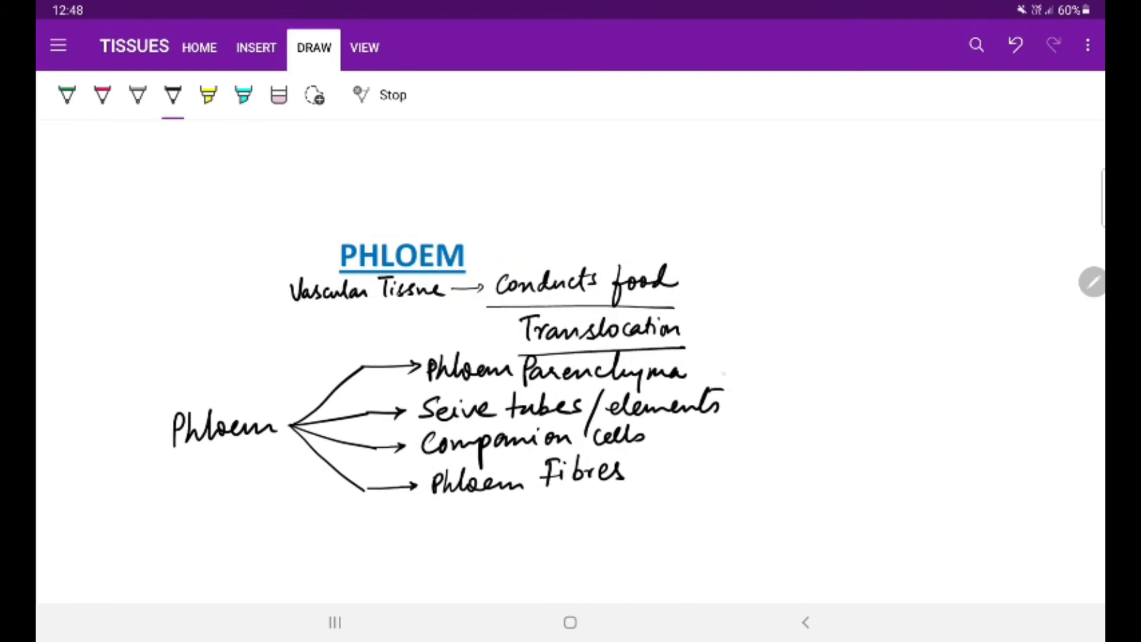
# Bracket the first three components as 'living in nature', arrow Fibres to 'Sclerenchymatous' and double-underline Fibres.
pyautogui.moveTo(729, 361)
pyautogui.mouseDown()
pyautogui.moveTo(747, 364)
pyautogui.moveTo(721, 451)
pyautogui.mouseUp()
pyautogui.moveTo(774, 373)
pyautogui.mouseDown()
pyautogui.moveTo(786, 406)
pyautogui.moveTo(931, 406)
pyautogui.moveTo(945, 426)
pyautogui.moveTo(984, 414)
pyautogui.mouseUp()
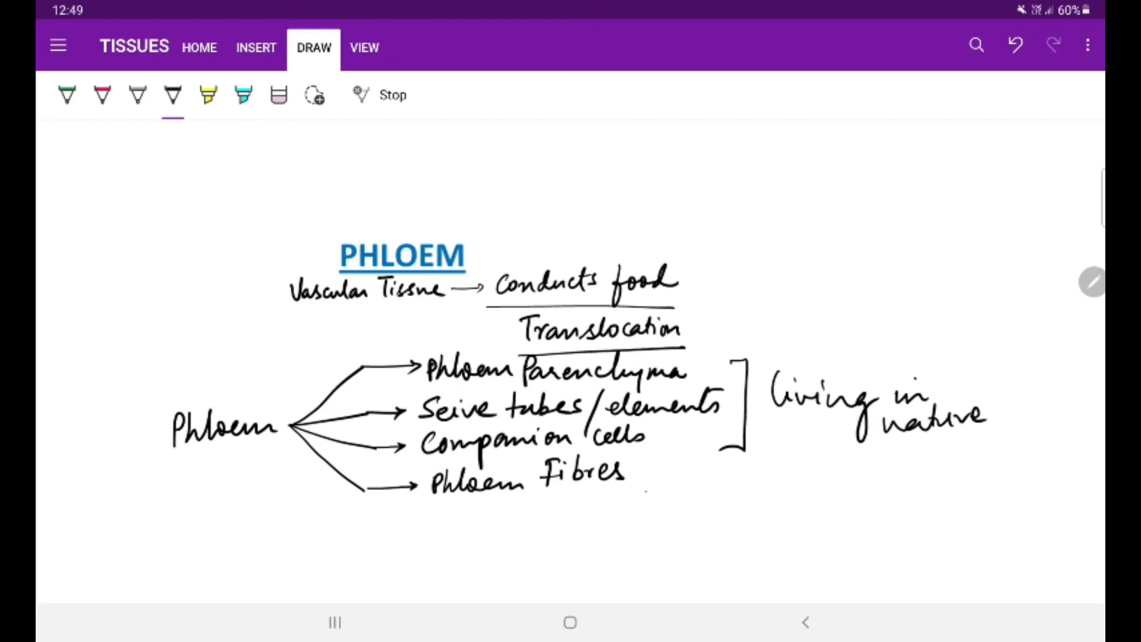
pyautogui.moveTo(646, 490)
pyautogui.mouseDown()
pyautogui.moveTo(913, 480)
pyautogui.moveTo(918, 508)
pyautogui.moveTo(930, 483)
pyautogui.moveTo(968, 482)
pyautogui.mouseUp()
pyautogui.moveTo(968, 455); pyautogui.dragTo(1025, 477)
pyautogui.moveTo(521, 504); pyautogui.dragTo(613, 503)
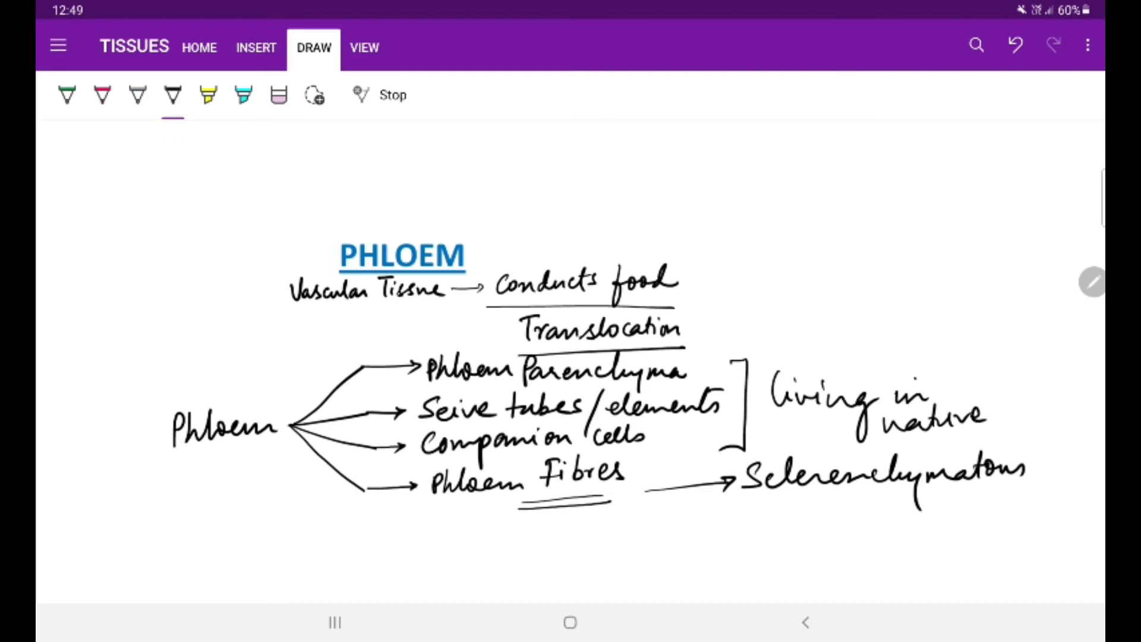
# Arrow from living in nature to 'From leaves to the storage organs'.
pyautogui.moveTo(802, 401); pyautogui.dragTo(570, 393)
pyautogui.moveTo(998, 393); pyautogui.dragTo(1047, 392)
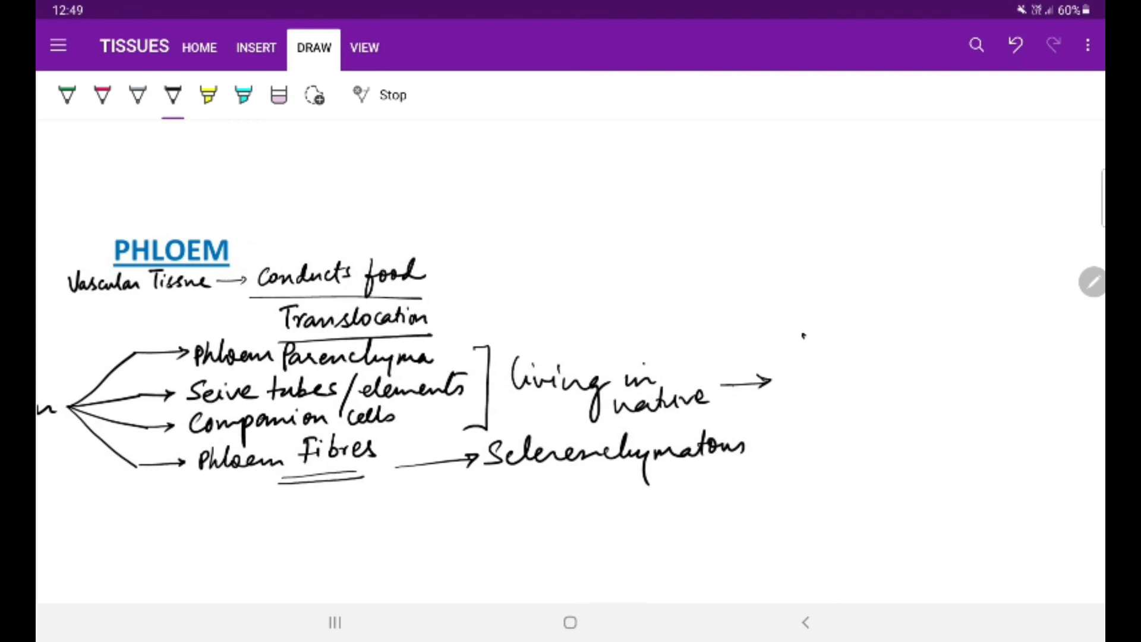
pyautogui.moveTo(804, 335); pyautogui.dragTo(813, 365)
pyautogui.moveTo(801, 352)
pyautogui.mouseDown()
pyautogui.moveTo(897, 364)
pyautogui.moveTo(1059, 352)
pyautogui.mouseUp()
pyautogui.moveTo(822, 382)
pyautogui.mouseDown()
pyautogui.moveTo(845, 410)
pyautogui.moveTo(977, 396)
pyautogui.moveTo(990, 412)
pyautogui.moveTo(1012, 385)
pyautogui.mouseUp()
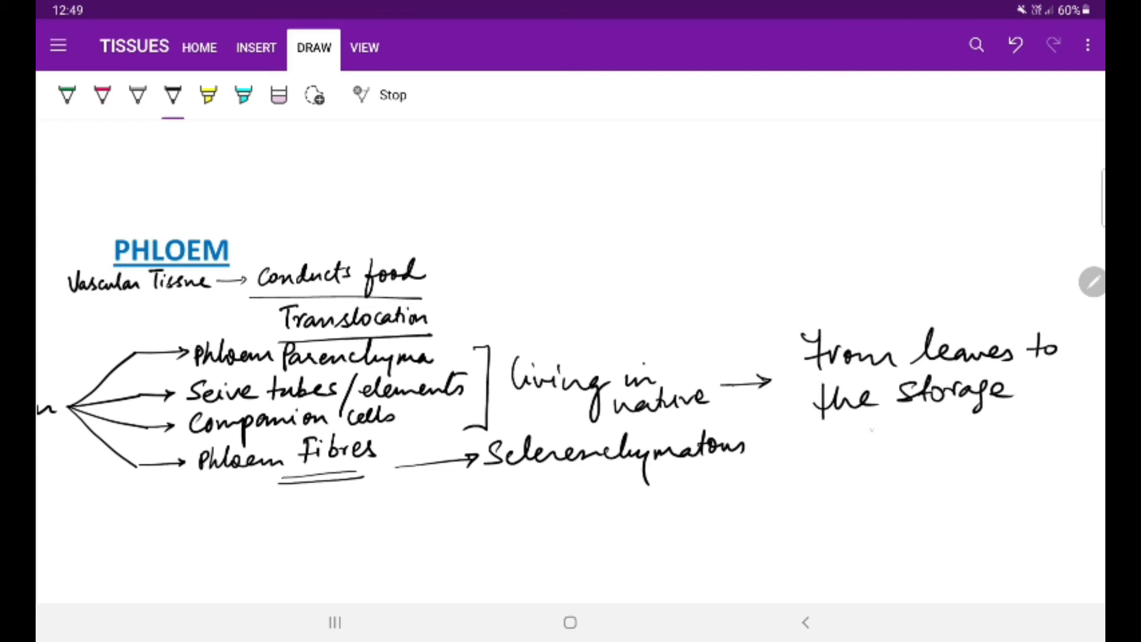
# Bracket storage organs into branches for stem, roots, fruits and flowers, shifting the notes for room.
pyautogui.moveTo(861, 381)
pyautogui.mouseDown()
pyautogui.moveTo(842, 431)
pyautogui.moveTo(922, 381)
pyautogui.mouseUp()
pyautogui.moveTo(920, 383)
pyautogui.mouseDown()
pyautogui.moveTo(936, 365)
pyautogui.moveTo(948, 388)
pyautogui.moveTo(1004, 385)
pyautogui.mouseUp()
pyautogui.moveTo(879, 410)
pyautogui.mouseDown()
pyautogui.moveTo(939, 444)
pyautogui.moveTo(1004, 437)
pyautogui.mouseUp()
pyautogui.moveTo(879, 412)
pyautogui.mouseDown()
pyautogui.moveTo(1005, 482)
pyautogui.moveTo(901, 514)
pyautogui.moveTo(911, 517)
pyautogui.moveTo(907, 544)
pyautogui.moveTo(974, 528)
pyautogui.moveTo(1016, 534)
pyautogui.mouseUp()
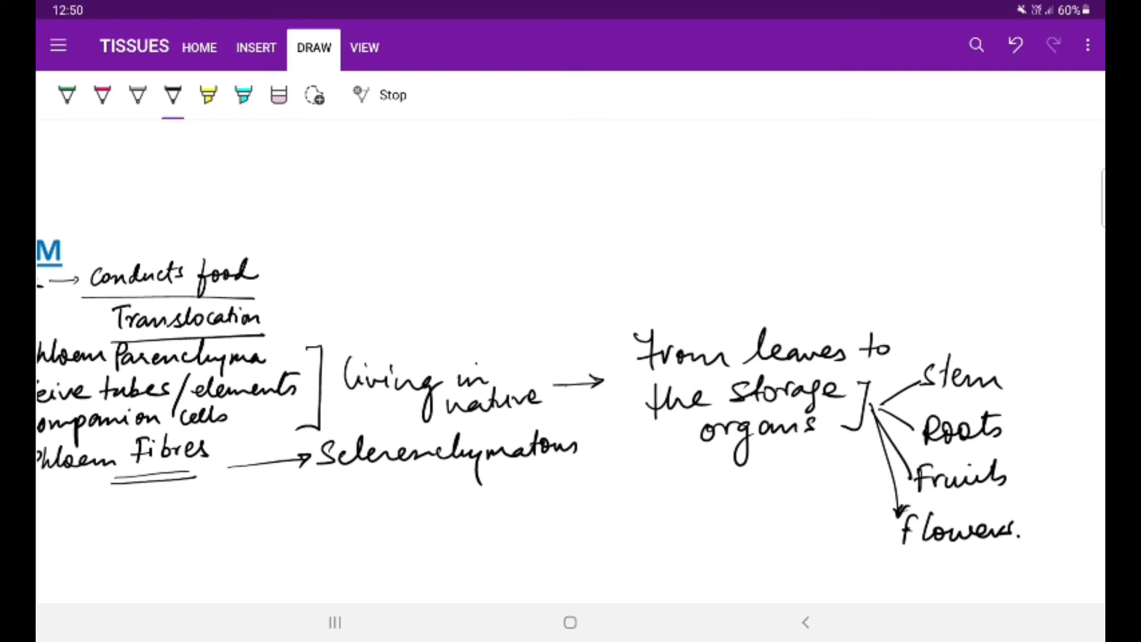
pyautogui.click(990, 465)
pyautogui.moveTo(624, 446); pyautogui.dragTo(570, 369)
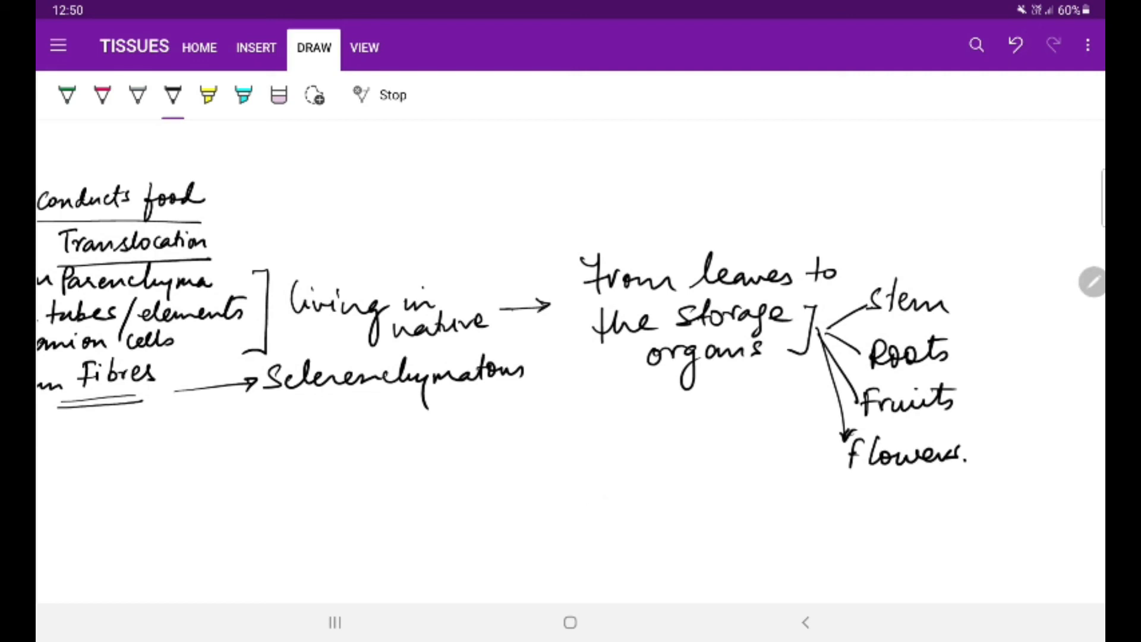
pyautogui.scroll(-3, 570, 322)
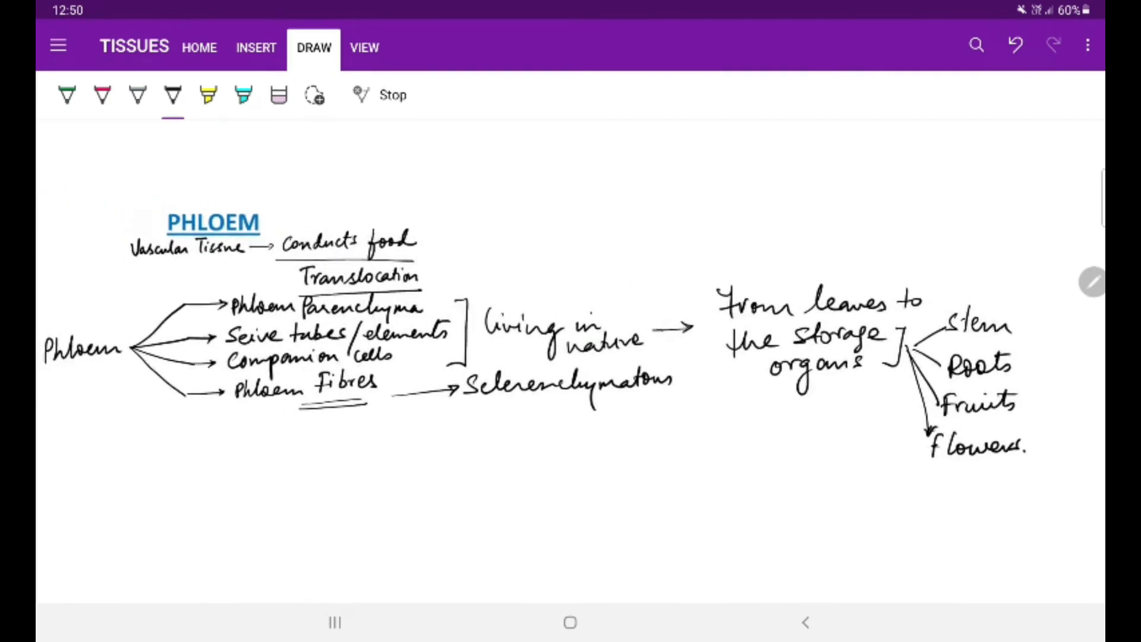
# Pan to the Phloem diagram and write Multidirectional with a double underline below flowers.
pyautogui.moveTo(571, 401); pyautogui.dragTo(584, 403)
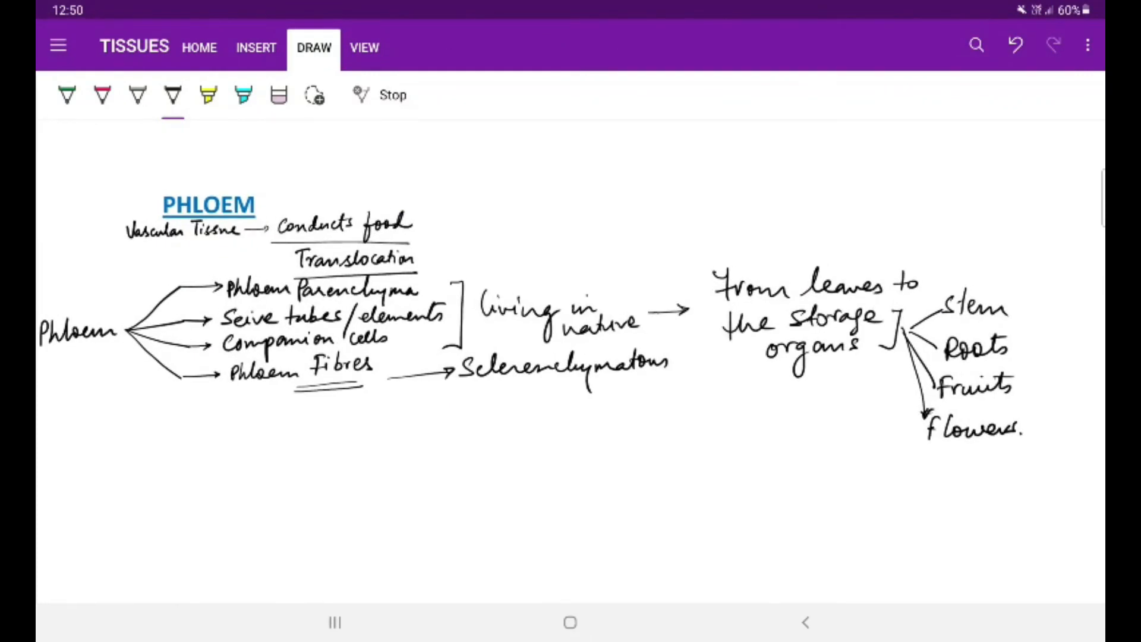
pyautogui.moveTo(696, 508); pyautogui.dragTo(1013, 493)
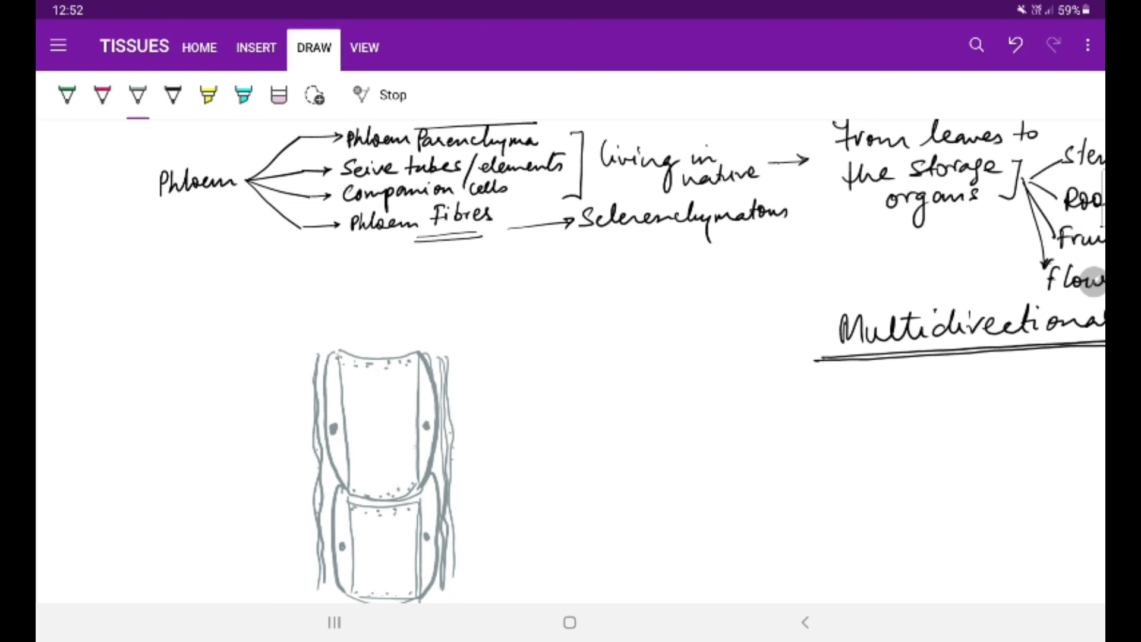
# In pink ink, arrow both cells of the sketch and label them 'Seive tube'.
pyautogui.click(102, 95)
pyautogui.moveTo(378, 467); pyautogui.dragTo(558, 465)
pyautogui.moveTo(584, 450)
pyautogui.mouseDown()
pyautogui.moveTo(570, 471)
pyautogui.moveTo(687, 462)
pyautogui.mouseUp()
pyautogui.moveTo(684, 446); pyautogui.dragTo(710, 464)
pyautogui.moveTo(713, 460); pyautogui.dragTo(727, 465)
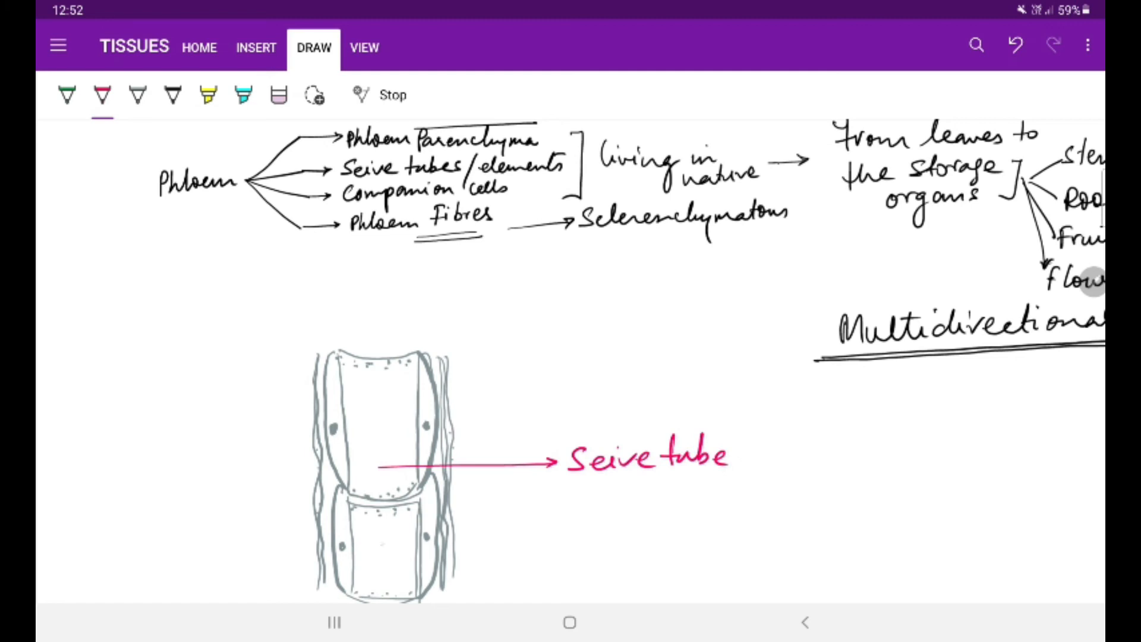
pyautogui.moveTo(378, 543)
pyautogui.mouseDown()
pyautogui.moveTo(552, 467)
pyautogui.moveTo(545, 476)
pyautogui.mouseUp()
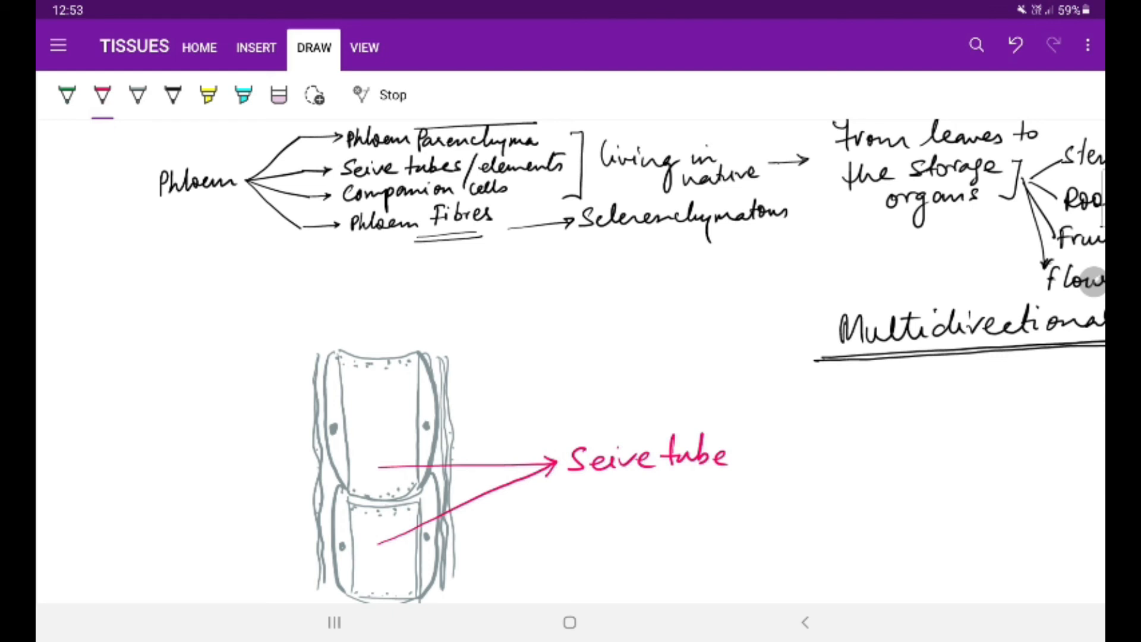
# Mark the junction as 'Seive plate (Porous)' and label the cell top 'Porous'.
pyautogui.moveTo(348, 498); pyautogui.dragTo(426, 505)
pyautogui.moveTo(349, 497); pyautogui.dragTo(683, 517)
pyautogui.moveTo(731, 486)
pyautogui.mouseDown()
pyautogui.moveTo(762, 535)
pyautogui.moveTo(772, 517)
pyautogui.moveTo(809, 517)
pyautogui.moveTo(813, 496)
pyautogui.moveTo(829, 534)
pyautogui.mouseUp()
pyautogui.moveTo(842, 487)
pyautogui.mouseDown()
pyautogui.moveTo(856, 524)
pyautogui.moveTo(934, 517)
pyautogui.mouseUp()
pyautogui.moveTo(387, 364); pyautogui.dragTo(491, 356)
pyautogui.moveTo(504, 339)
pyautogui.mouseDown()
pyautogui.moveTo(527, 368)
pyautogui.moveTo(592, 360)
pyautogui.mouseUp()
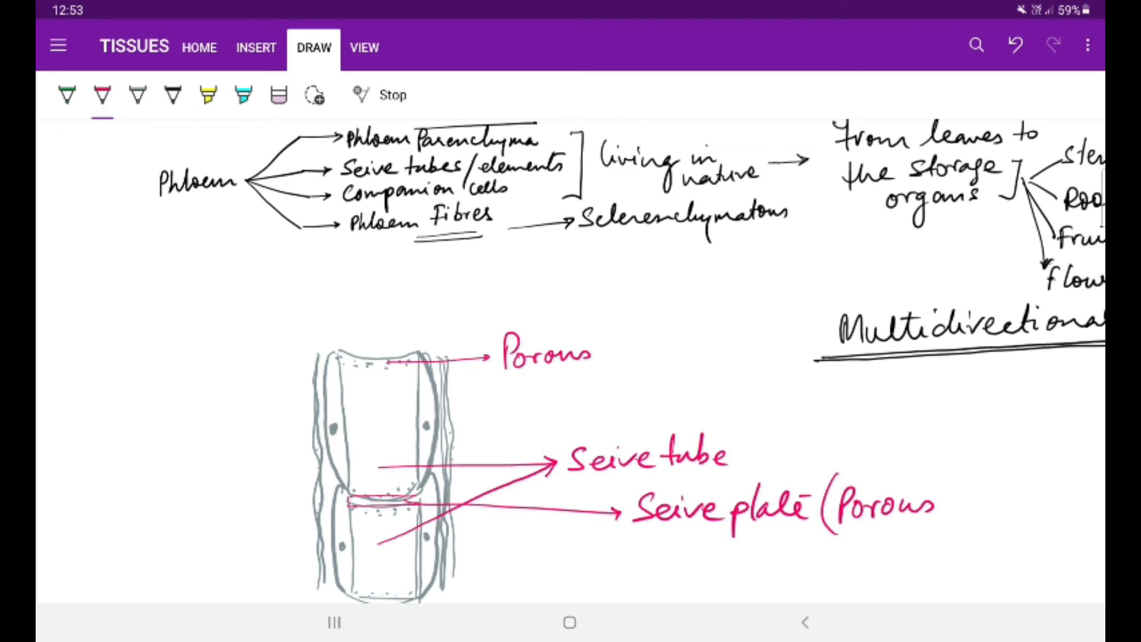
pyautogui.click(67, 95)
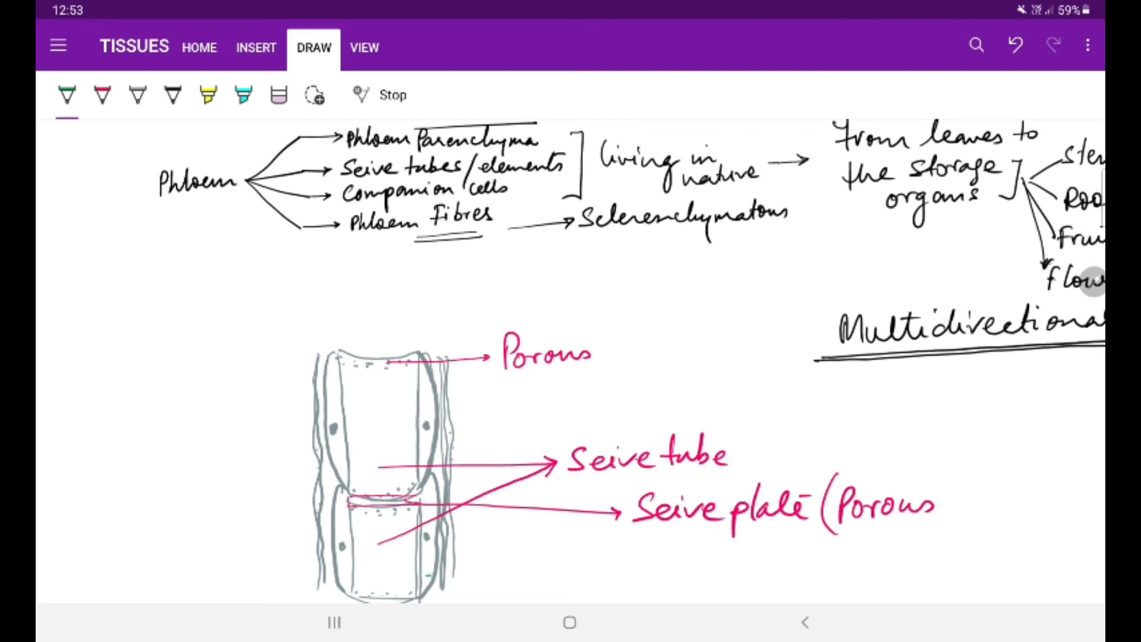
# Add green arrows with handwritten 'Companion cells' and 'Nucleus' labels on the sieve tube sketch.
pyautogui.moveTo(428, 575)
pyautogui.mouseDown()
pyautogui.moveTo(589, 570)
pyautogui.moveTo(736, 589)
pyautogui.moveTo(768, 570)
pyautogui.moveTo(874, 565)
pyautogui.moveTo(919, 534)
pyautogui.moveTo(929, 560)
pyautogui.mouseUp()
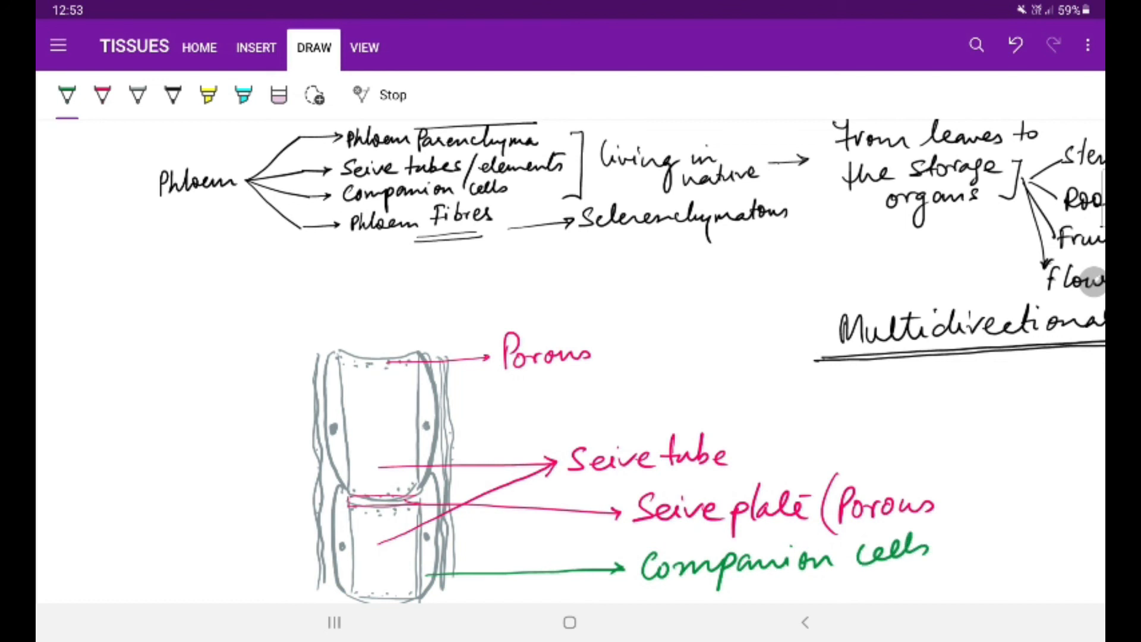
pyautogui.moveTo(428, 425)
pyautogui.mouseDown()
pyautogui.moveTo(514, 405)
pyautogui.moveTo(509, 415)
pyautogui.mouseUp()
pyautogui.moveTo(535, 392); pyautogui.dragTo(549, 414)
pyautogui.moveTo(553, 385)
pyautogui.mouseDown()
pyautogui.moveTo(557, 412)
pyautogui.moveTo(659, 399)
pyautogui.mouseUp()
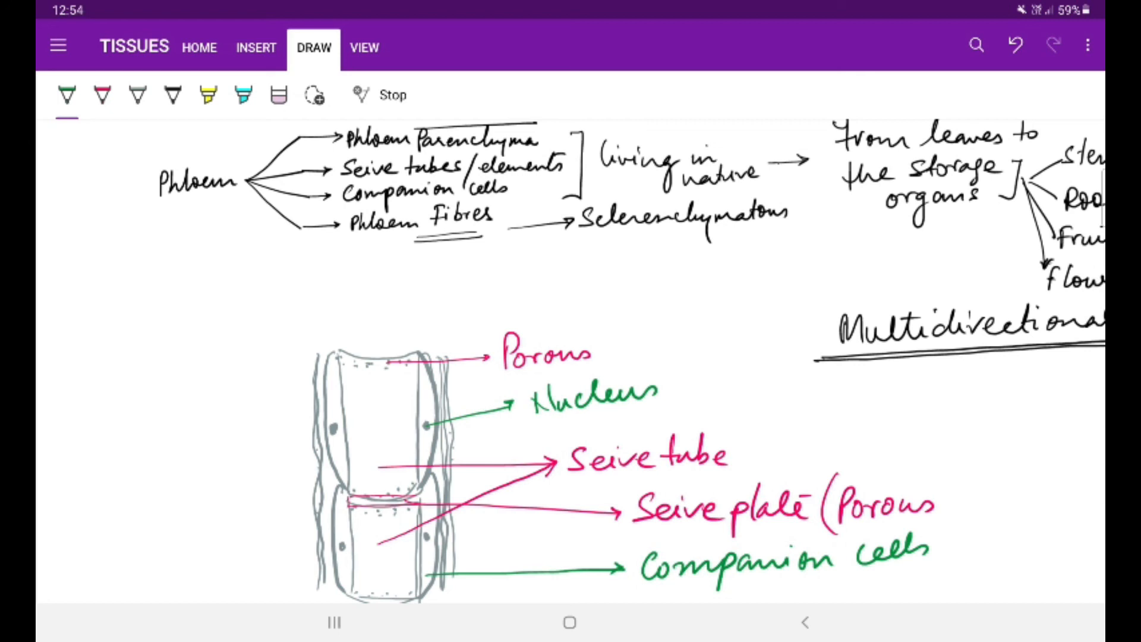
pyautogui.click(173, 95)
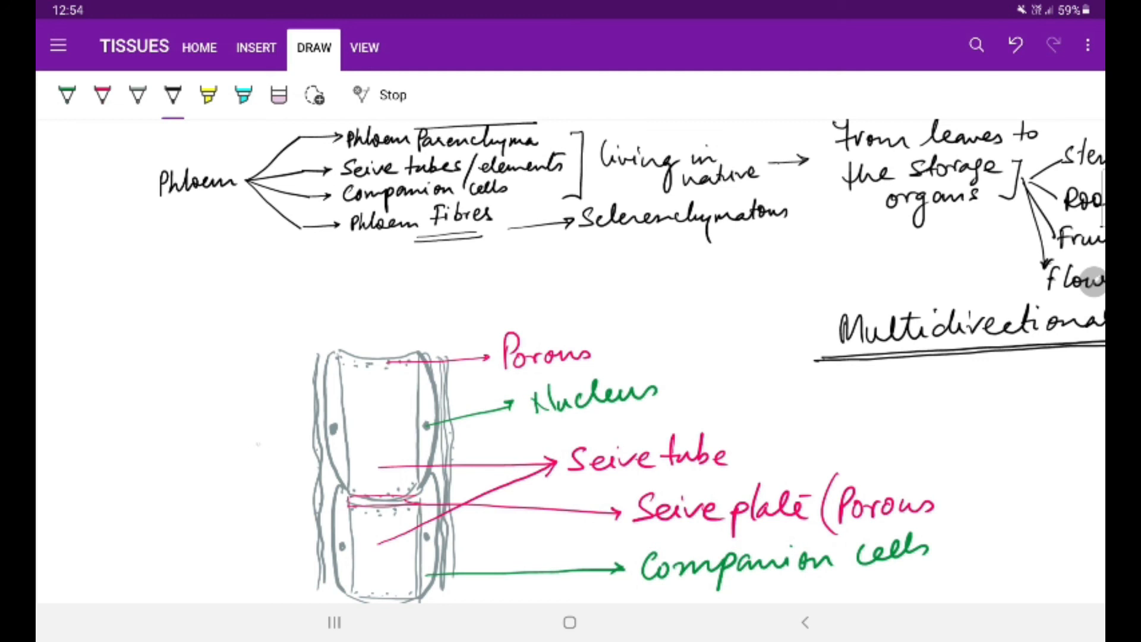
# Draw a black arrow left from the tube wall and write the 'Phloem fibres' label.
pyautogui.moveTo(316, 440)
pyautogui.mouseDown()
pyautogui.moveTo(236, 444)
pyautogui.moveTo(248, 451)
pyautogui.mouseUp()
pyautogui.moveTo(131, 393)
pyautogui.mouseDown()
pyautogui.moveTo(142, 428)
pyautogui.moveTo(243, 419)
pyautogui.mouseUp()
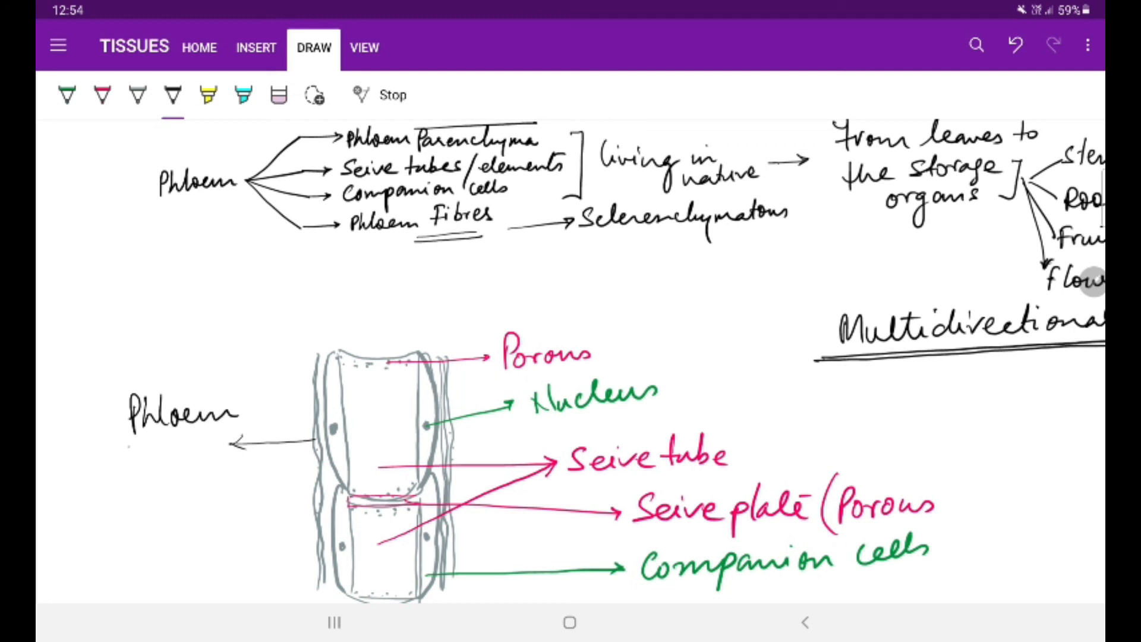
pyautogui.moveTo(134, 444)
pyautogui.mouseDown()
pyautogui.moveTo(153, 492)
pyautogui.moveTo(164, 469)
pyautogui.mouseUp()
pyautogui.moveTo(164, 455); pyautogui.dragTo(212, 463)
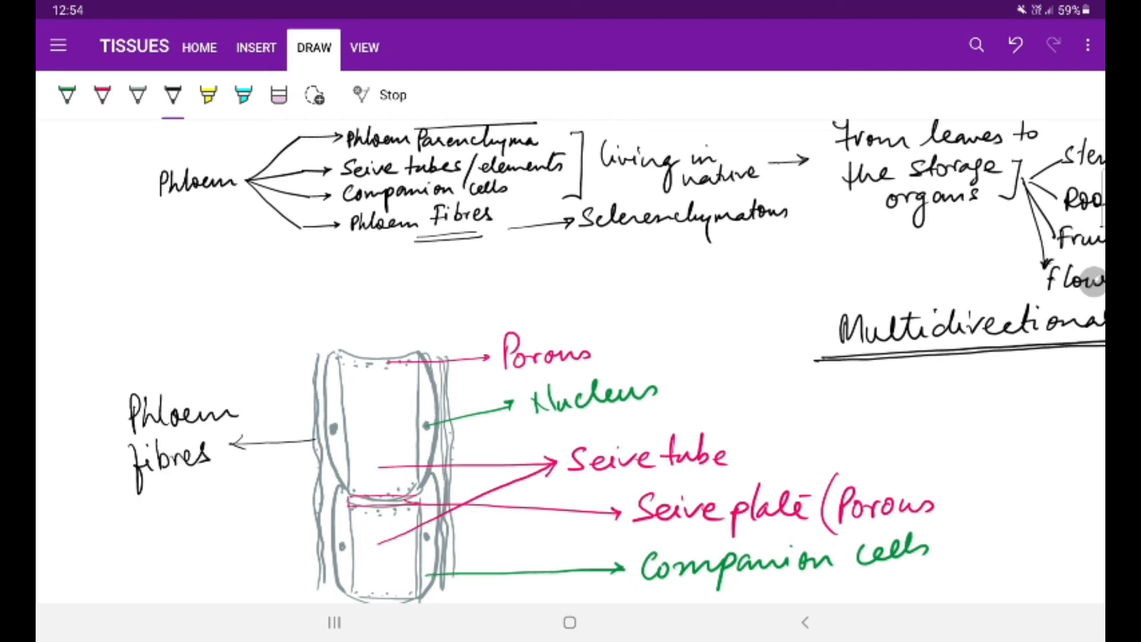